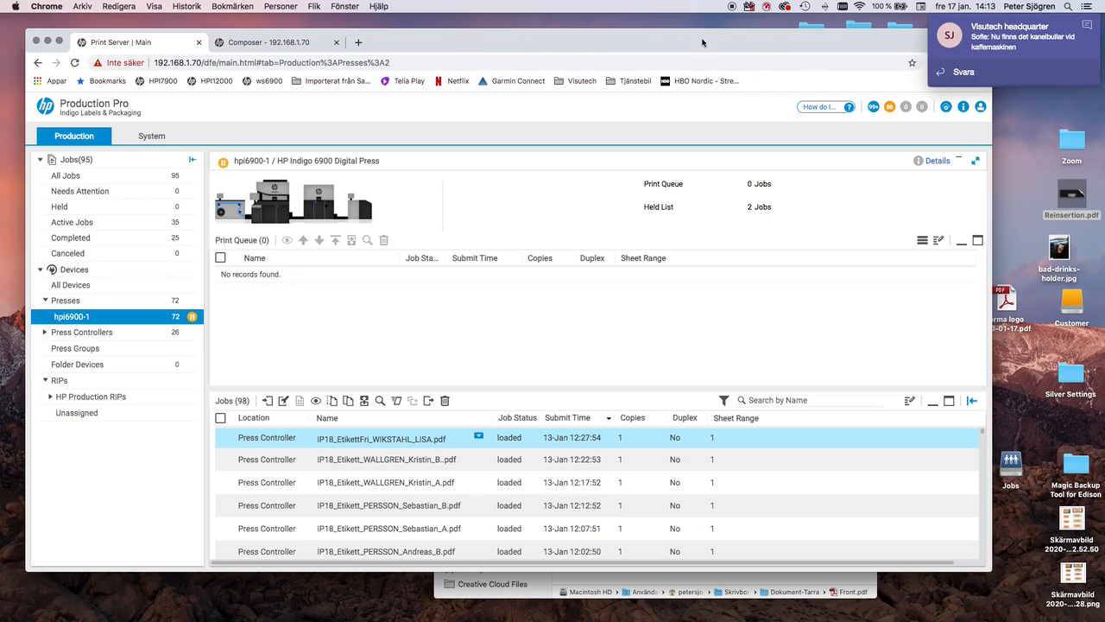
# Switch to InDesign and inspect the page width and height of the Untitled-2 document in Document Setup
pyautogui.doubleClick(553, 37)
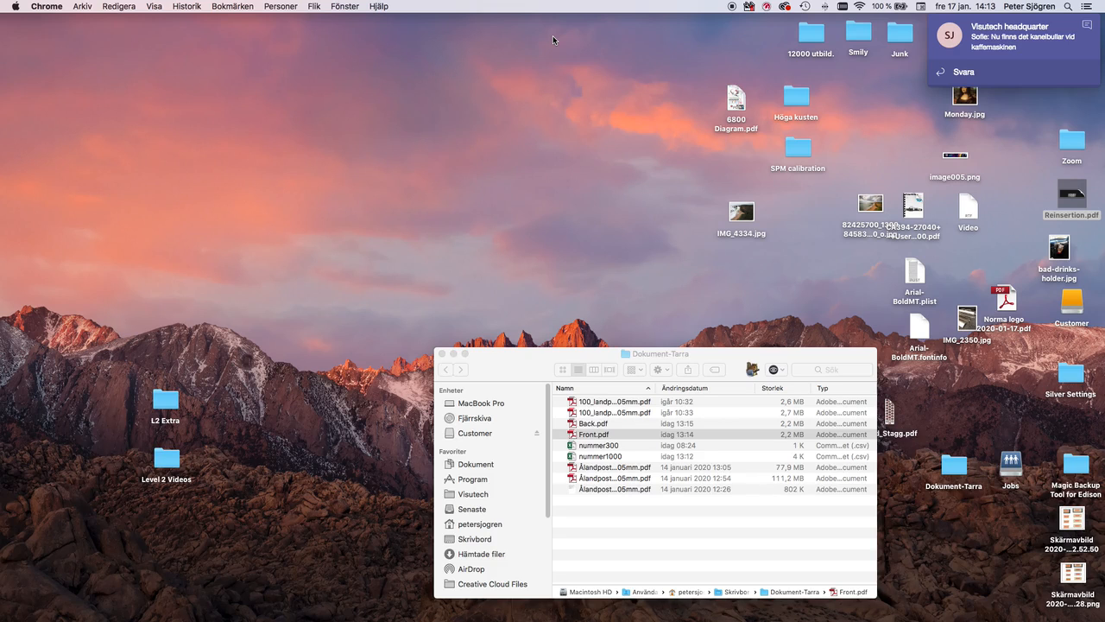
pyautogui.click(609, 611)
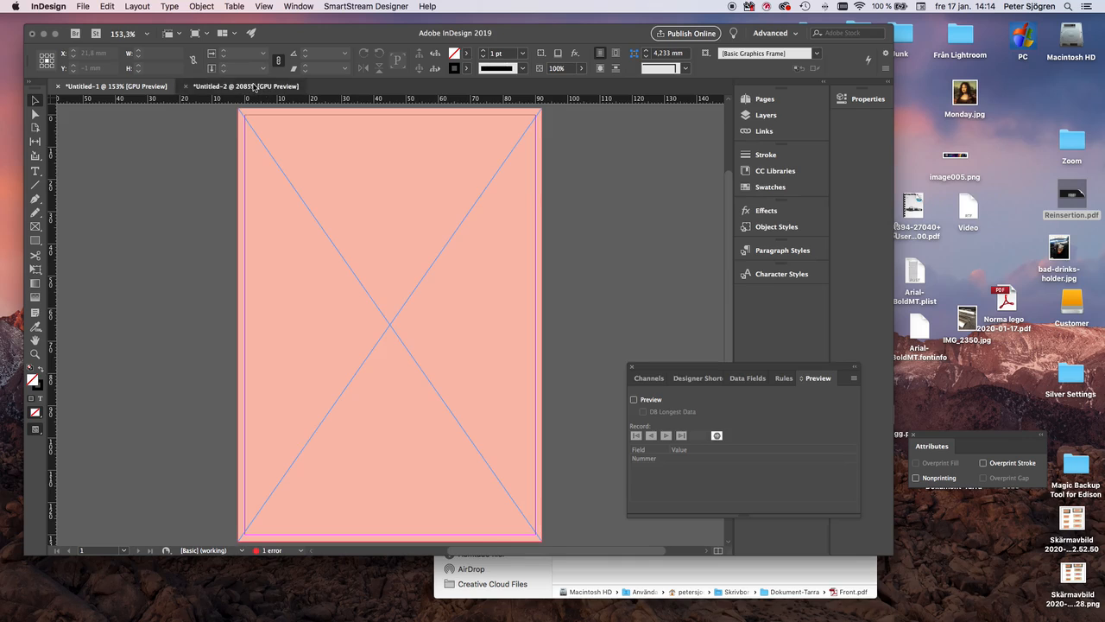
pyautogui.click(254, 87)
pyautogui.click(83, 7)
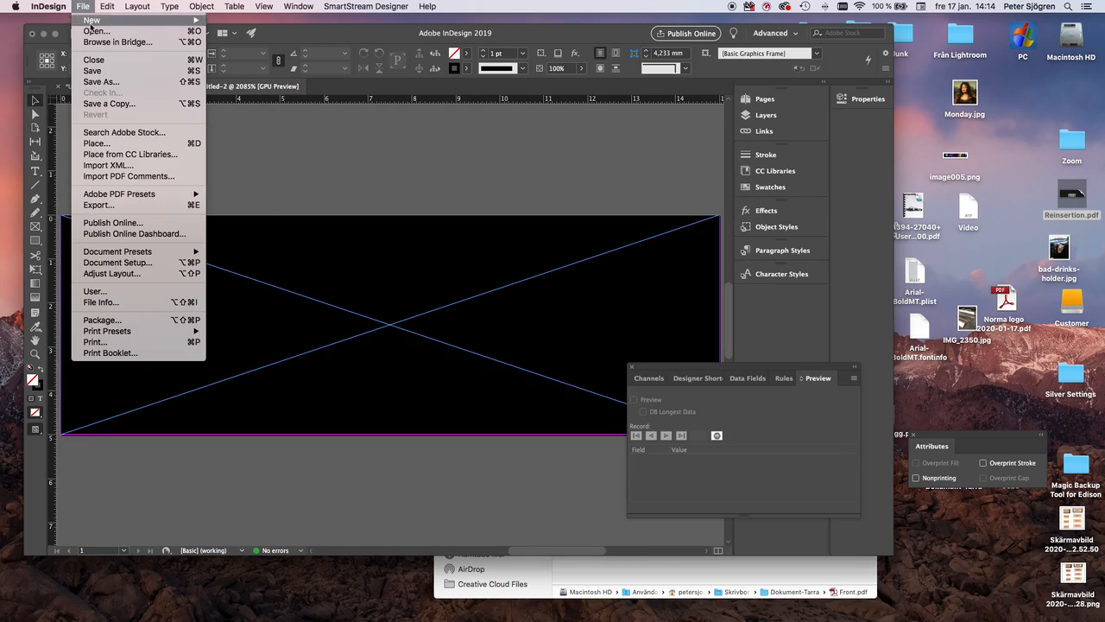
pyautogui.click(130, 263)
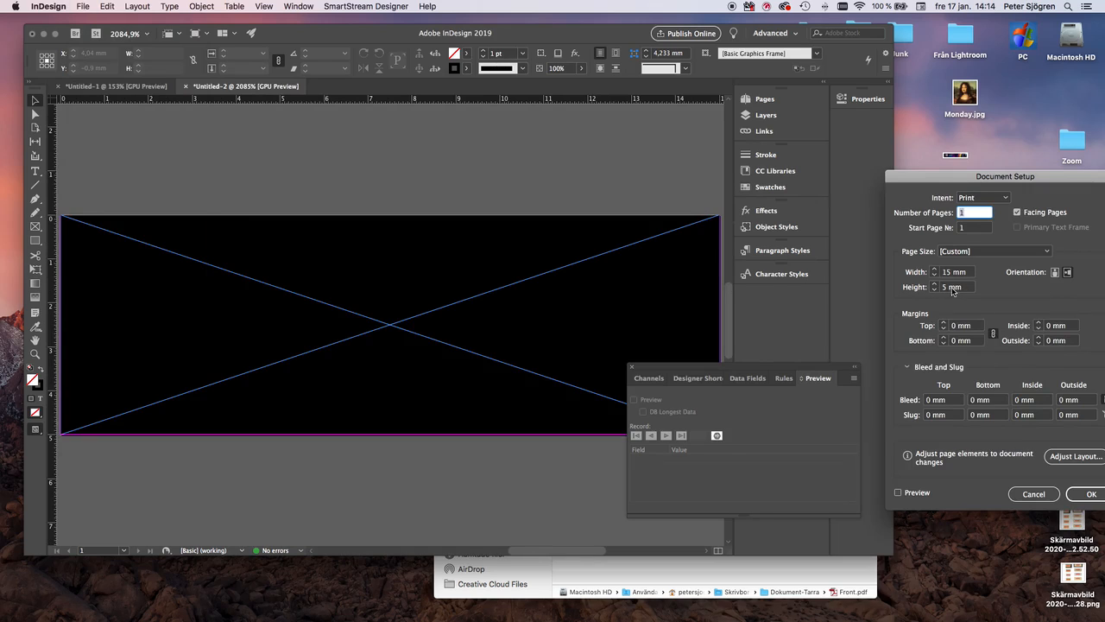
pyautogui.moveTo(967, 272); pyautogui.dragTo(930, 293)
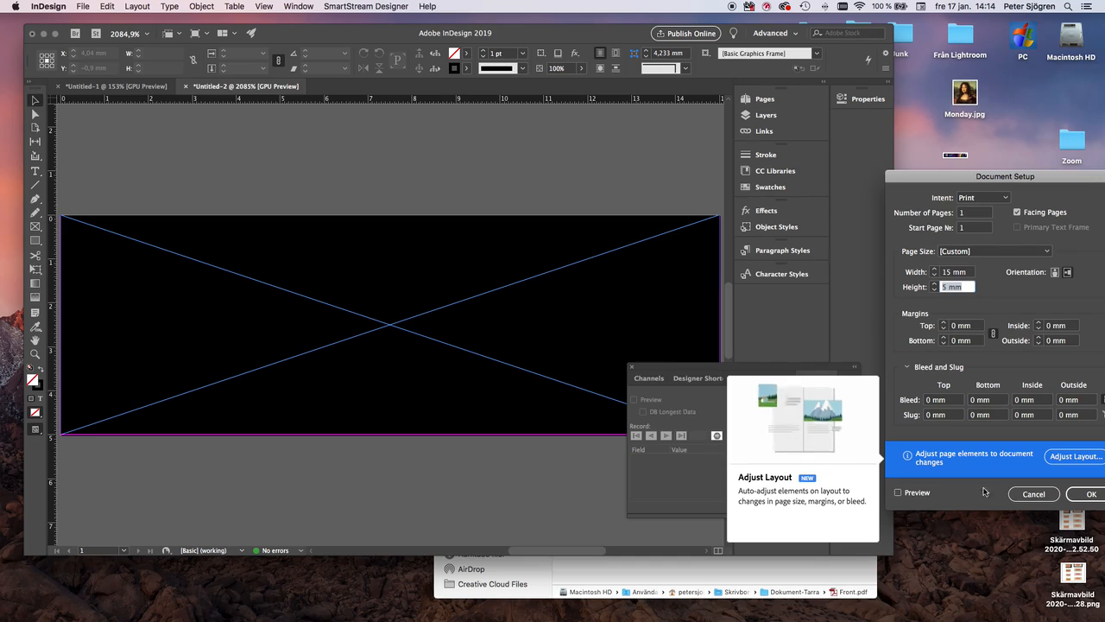
pyautogui.click(1034, 494)
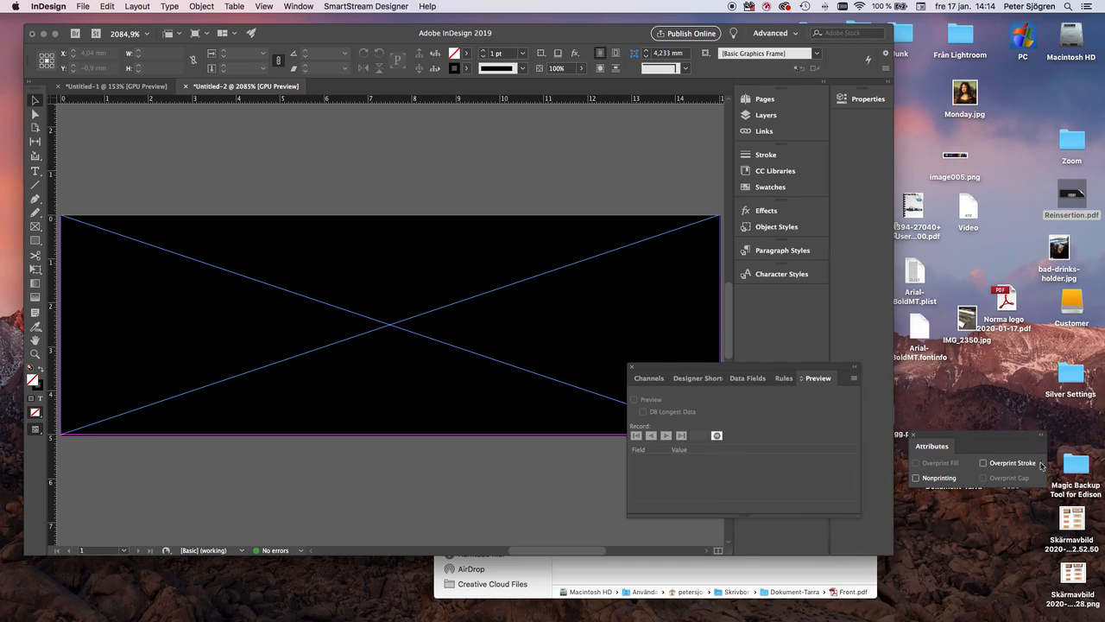
# Inspect the swatch applied to the black rectangle that fills the page
pyautogui.click(659, 250)
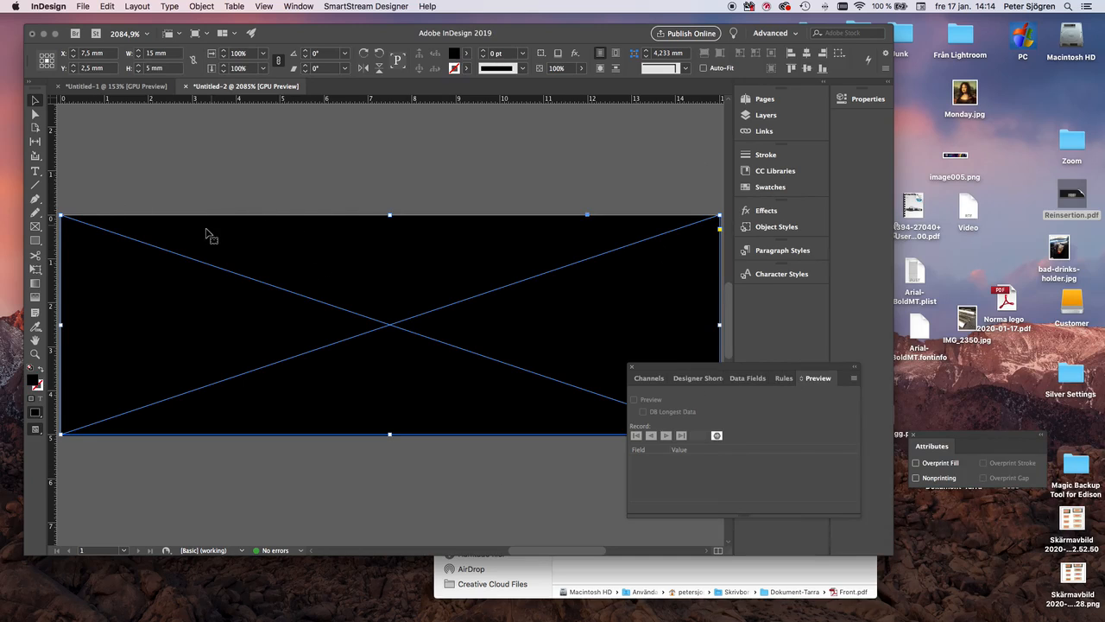
pyautogui.click(769, 186)
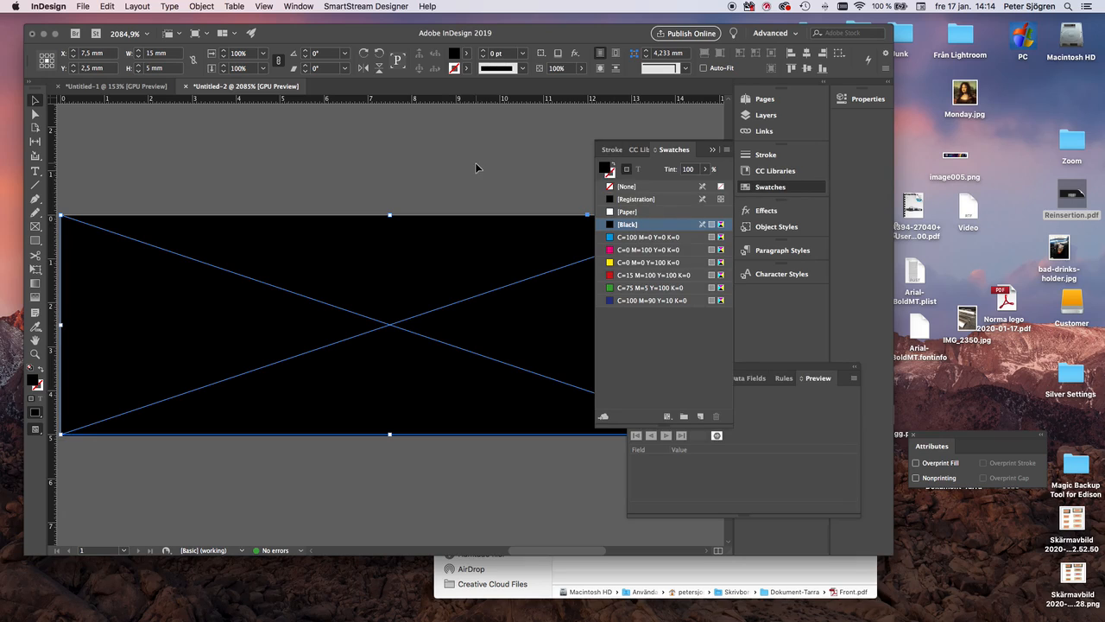
pyautogui.click(545, 207)
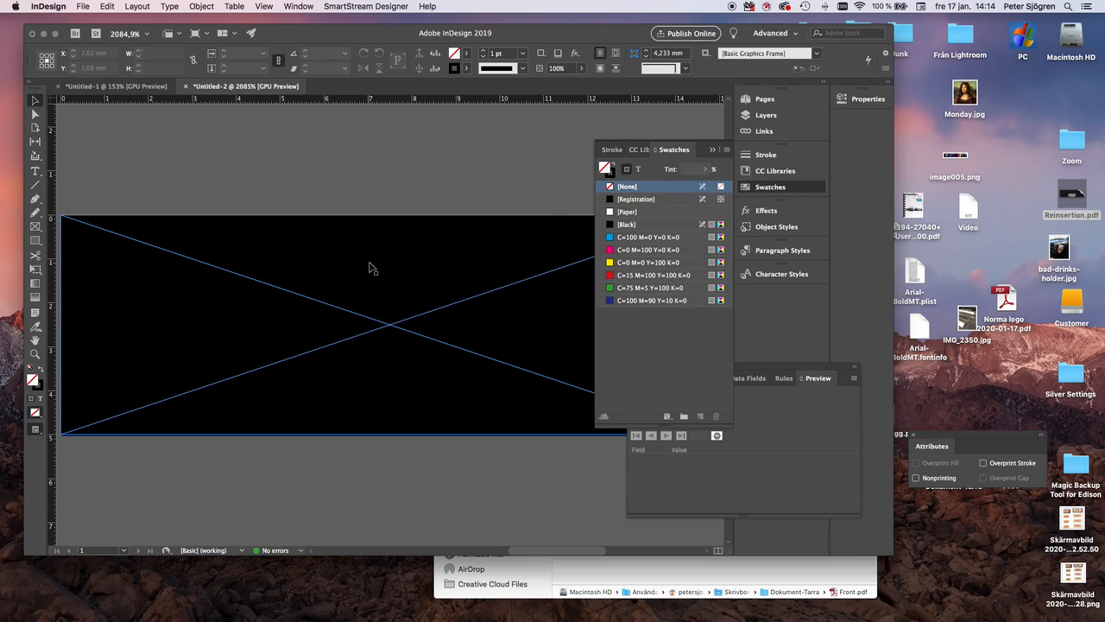
# Review the Adobe PDF (Print) export settings for Untitled-2 without exporting the document
pyautogui.click(83, 6)
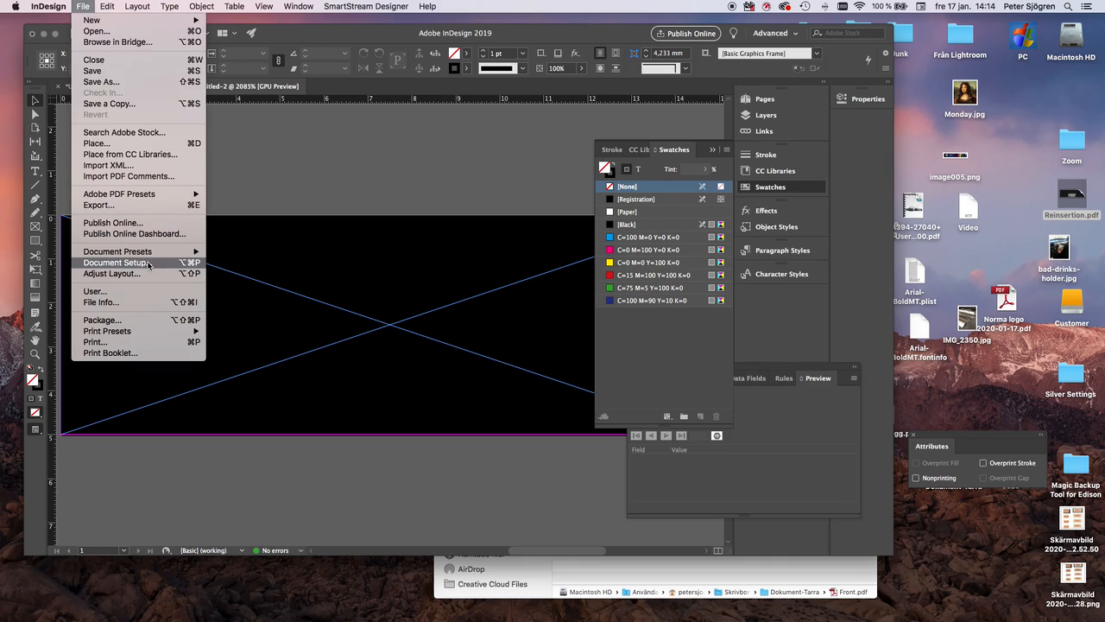
pyautogui.click(140, 207)
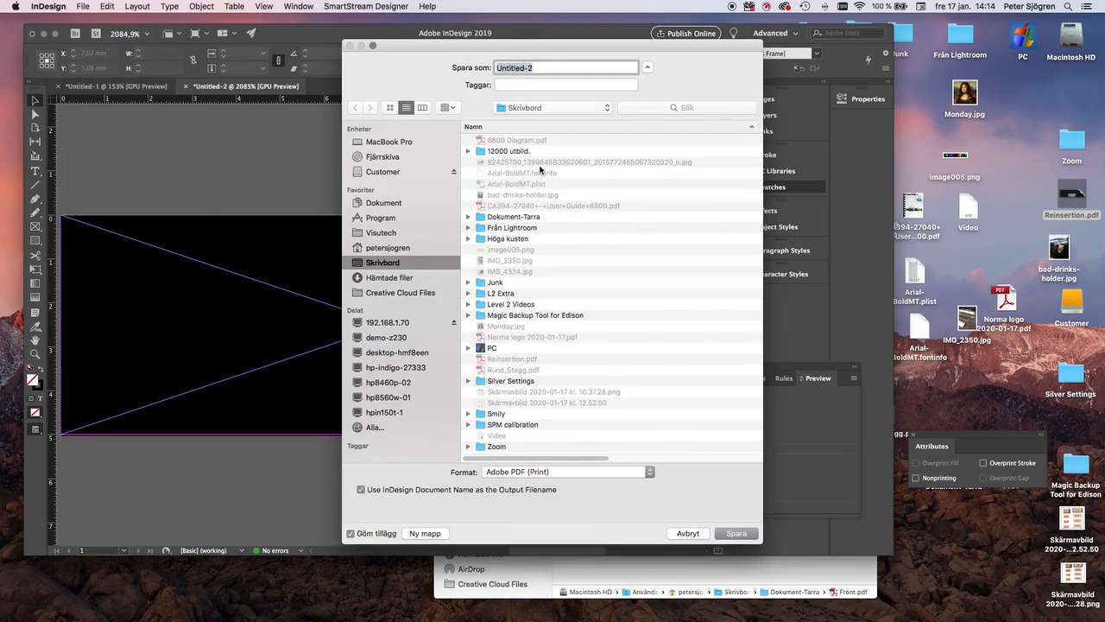
pyautogui.click(736, 534)
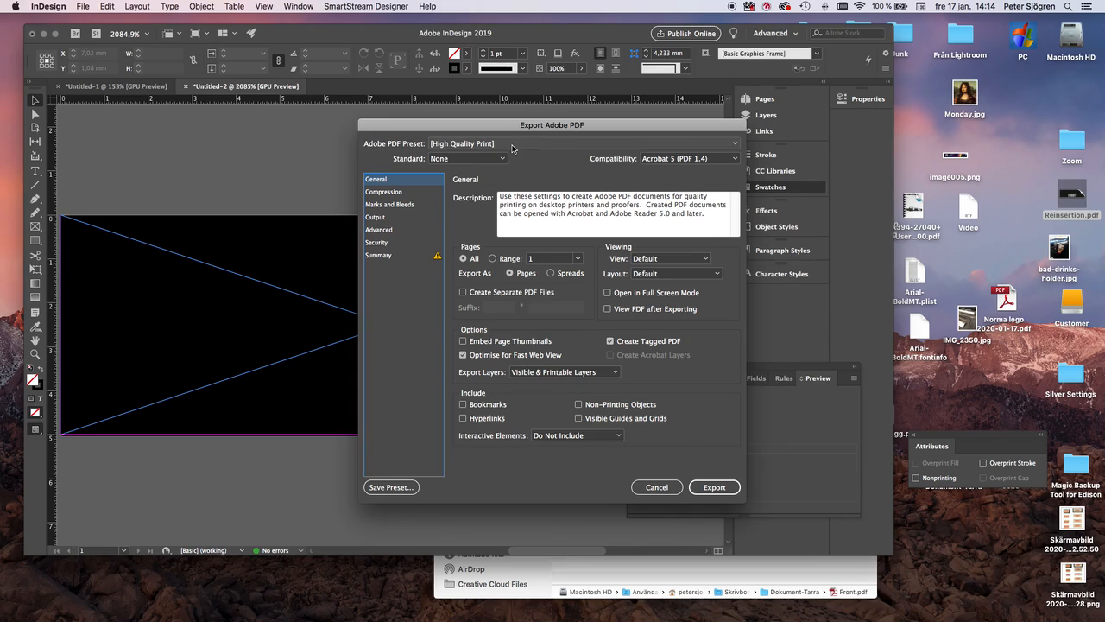
pyautogui.click(658, 487)
# Open Reinsertion.pdf from the desktop in Acrobat, check its page size and close it
pyautogui.click(1042, 162)
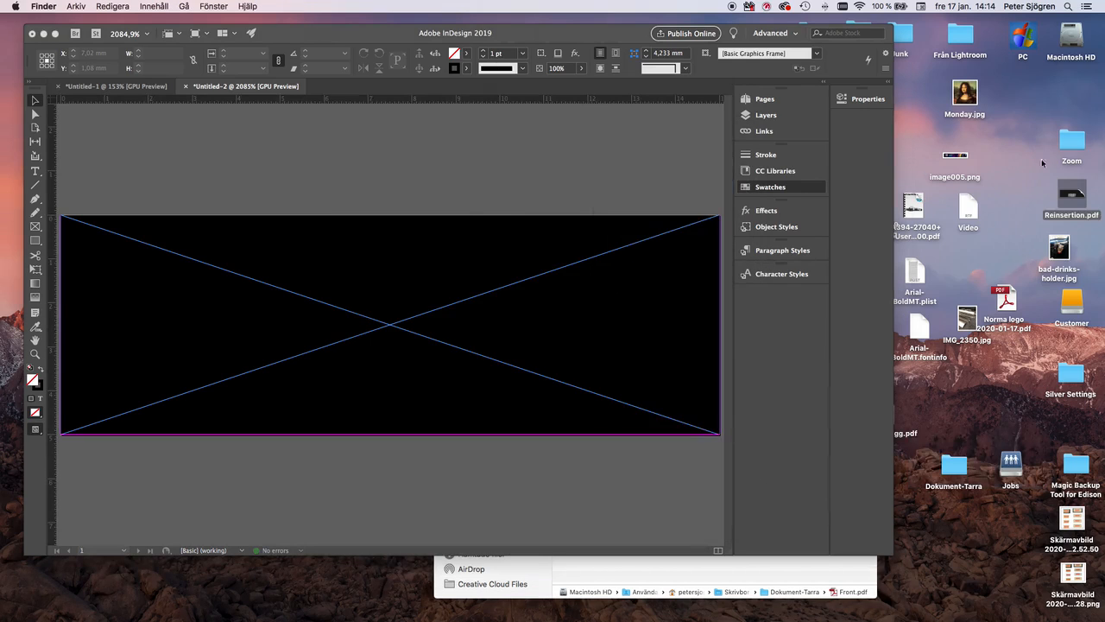
pyautogui.doubleClick(1076, 196)
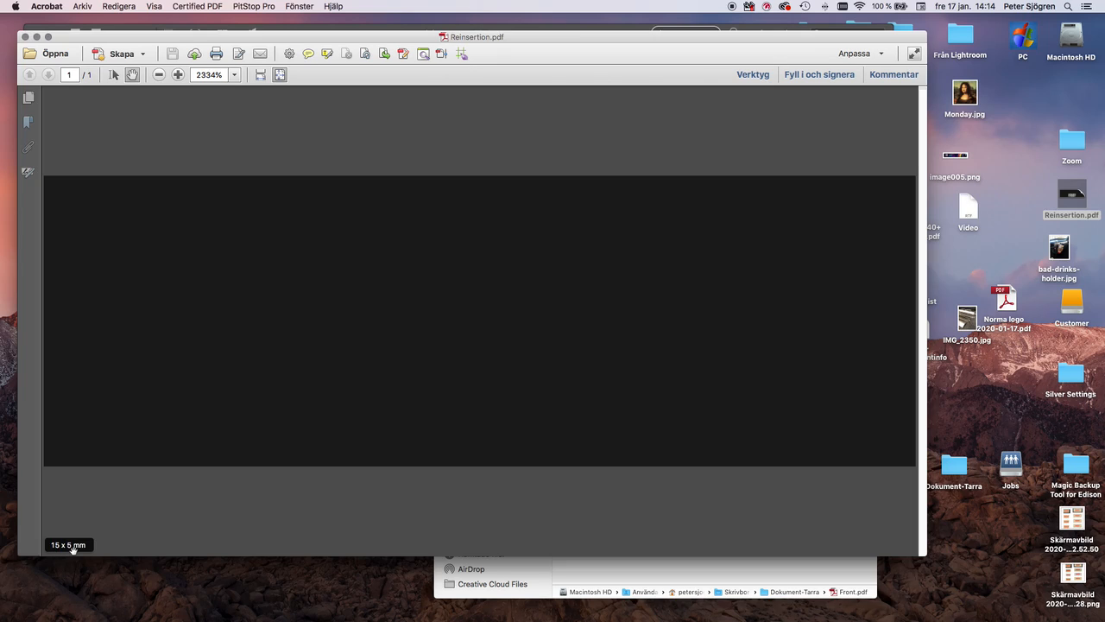
pyautogui.moveTo(124, 43); pyautogui.dragTo(123, 42)
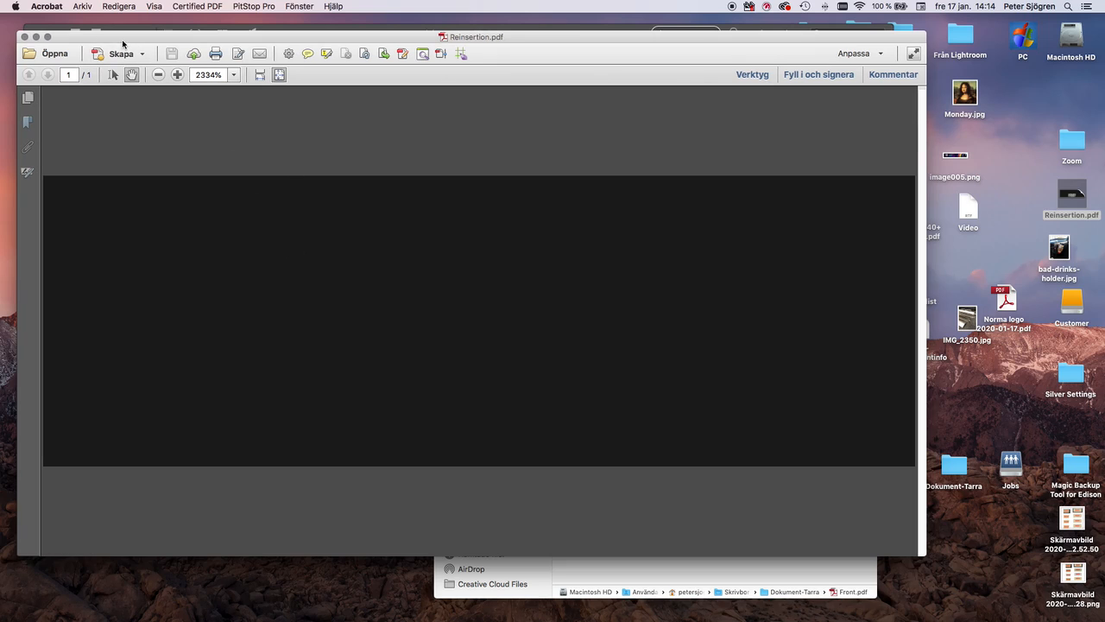
pyautogui.click(25, 38)
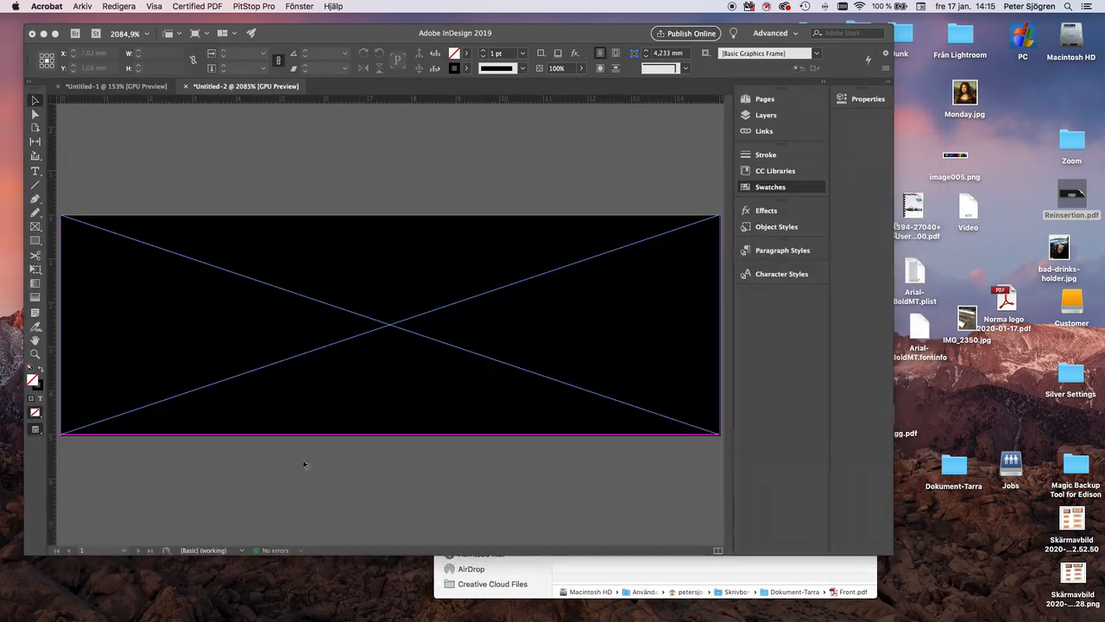
# Switch to the print server in Chrome and open its system Marks Sets in Composer
pyautogui.click(259, 606)
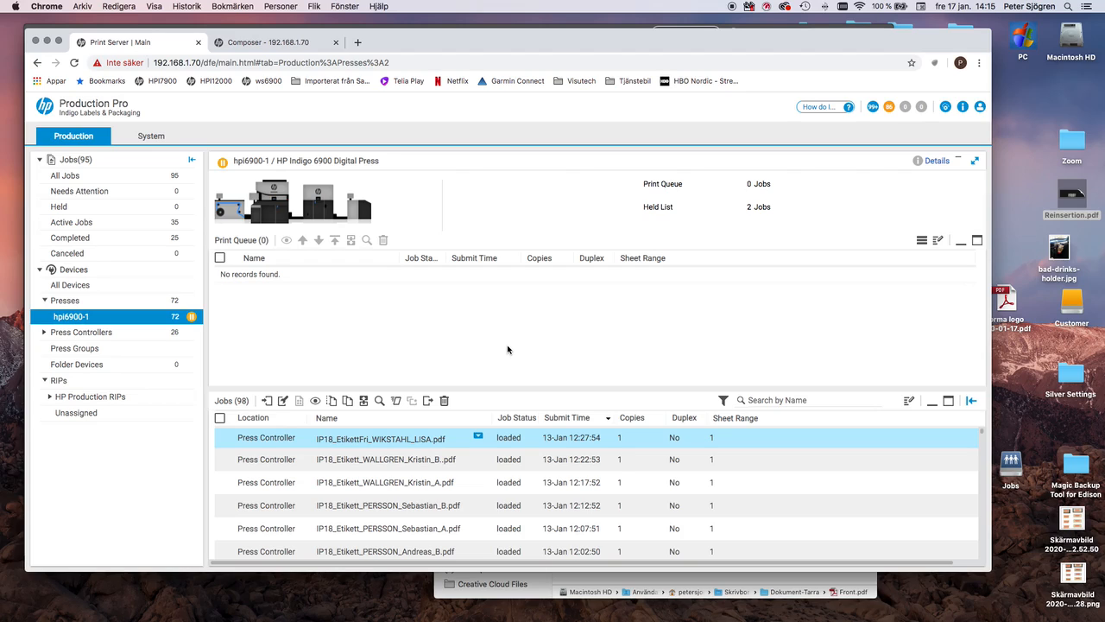
pyautogui.click(151, 137)
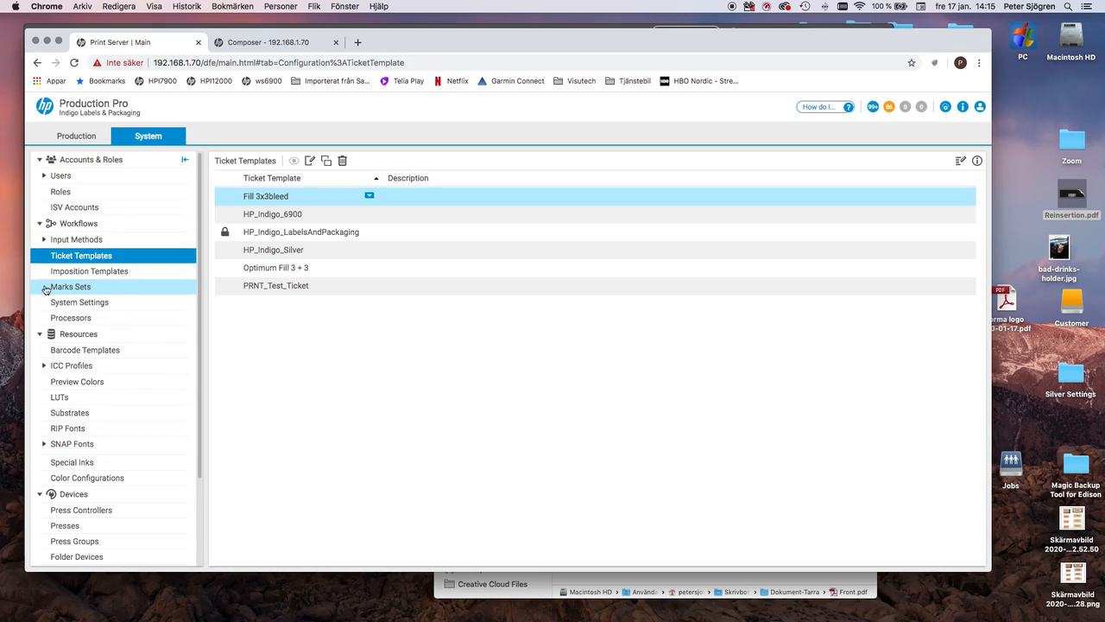
pyautogui.click(83, 290)
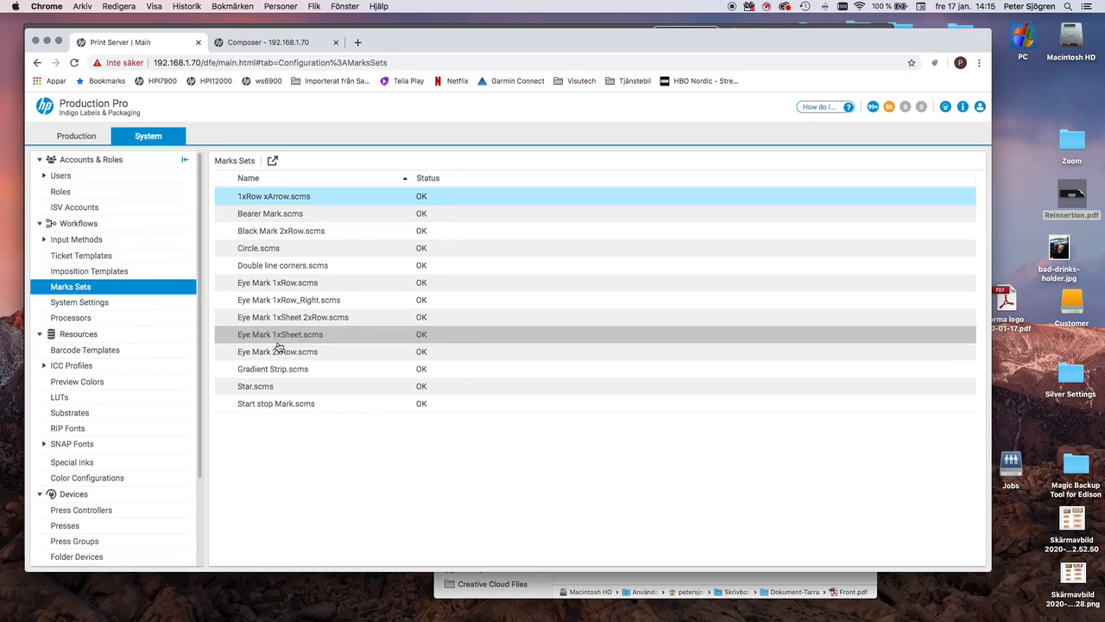
pyautogui.click(273, 162)
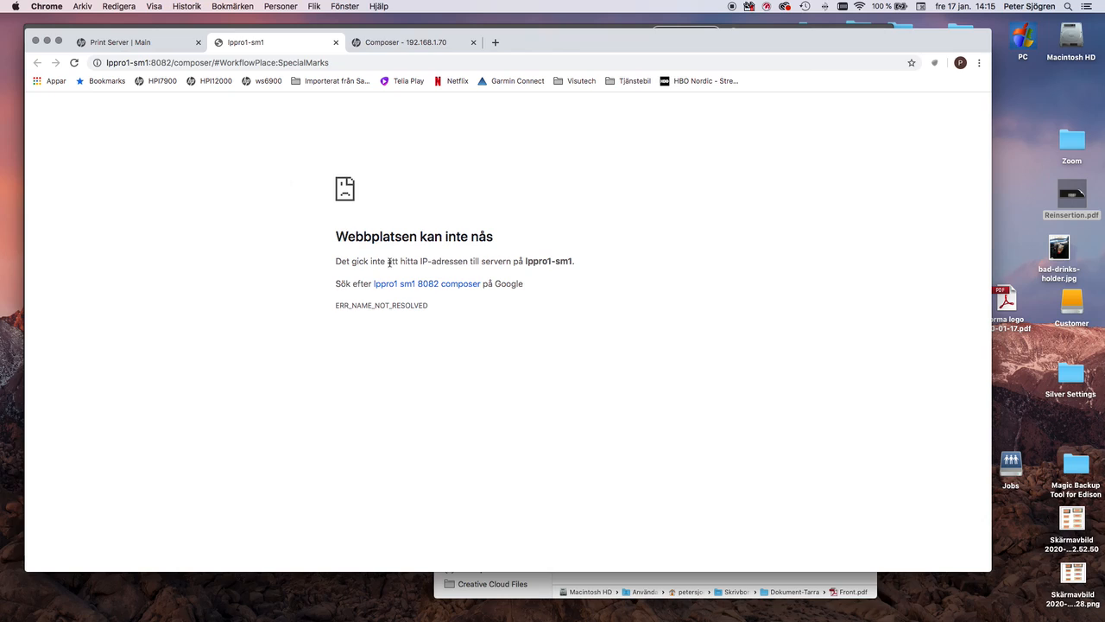
# Compare the lppro1-sm1 host name with the 192.168.1.70 address used by the already open Composer page
pyautogui.moveTo(105, 62); pyautogui.dragTo(152, 63)
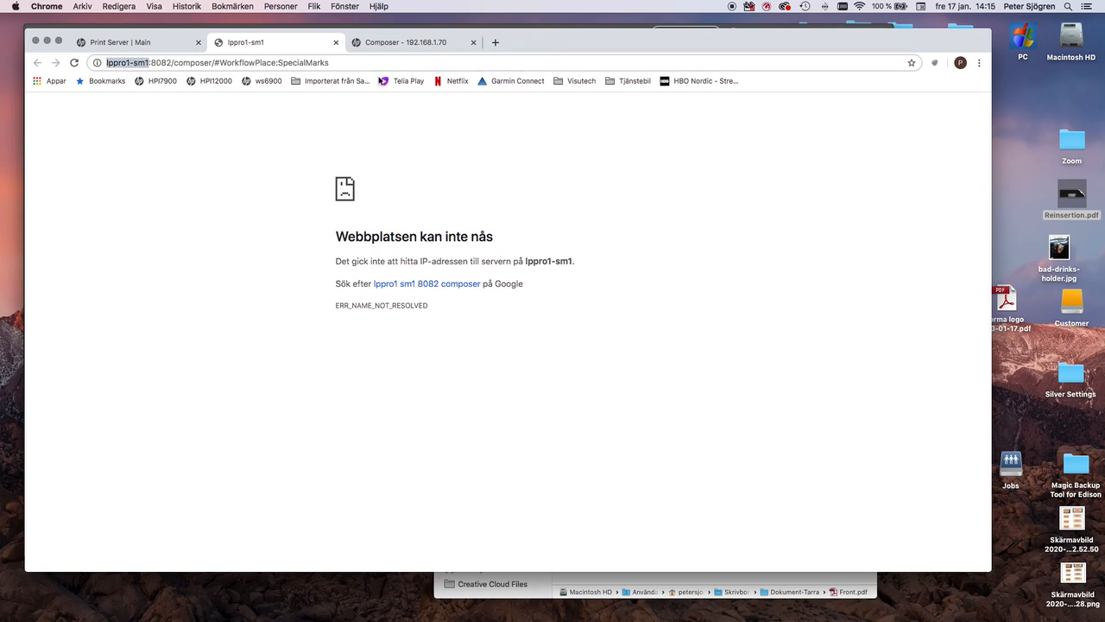
pyautogui.click(401, 50)
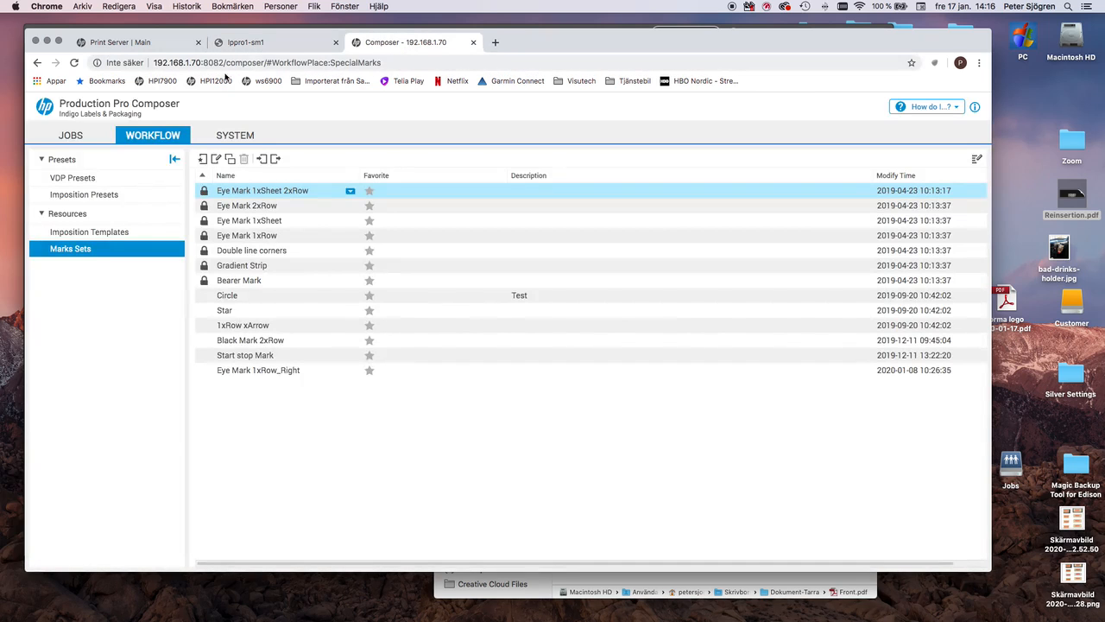
pyautogui.moveTo(153, 62); pyautogui.dragTo(197, 61)
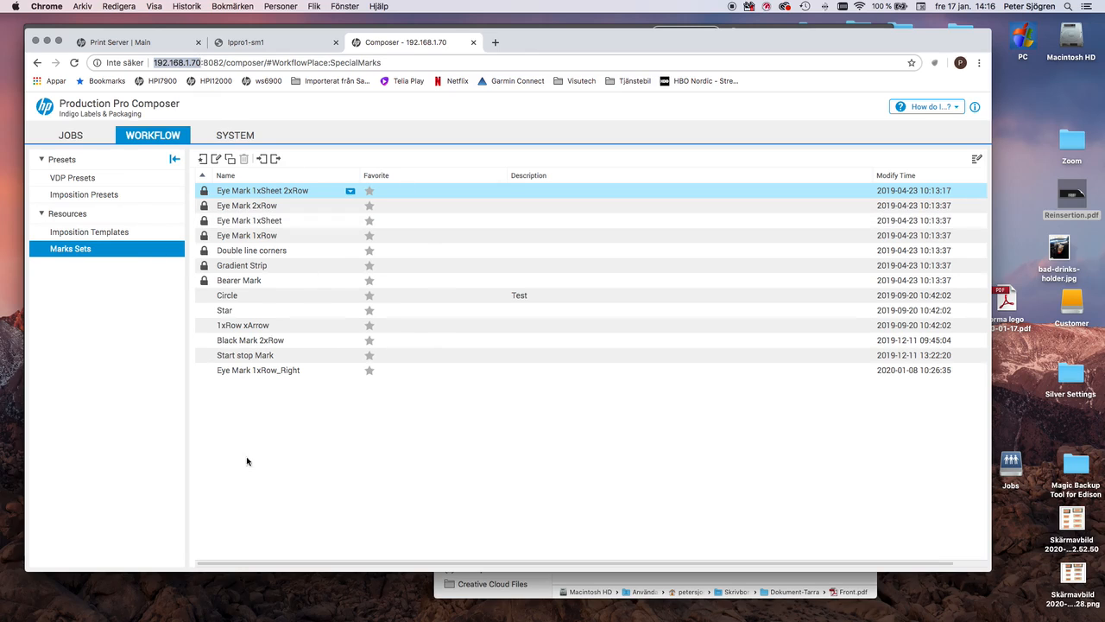
# Go to the Mark Elements in Composer's system resources and import Reinsertion.pdf from the Skrivbord folder
pyautogui.click(71, 135)
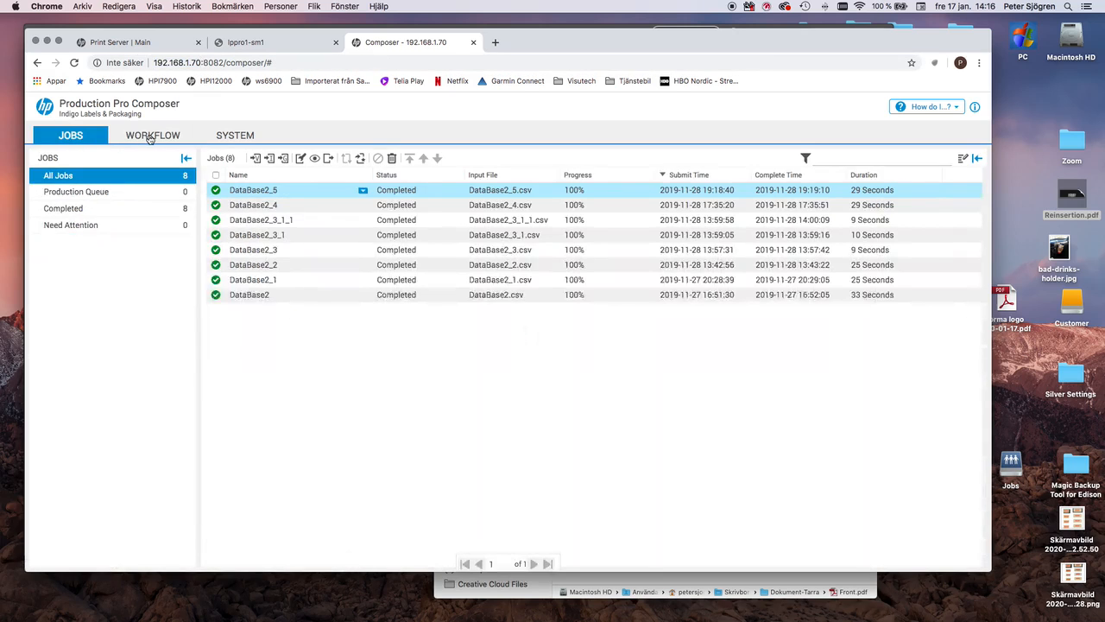
pyautogui.click(153, 137)
pyautogui.click(242, 136)
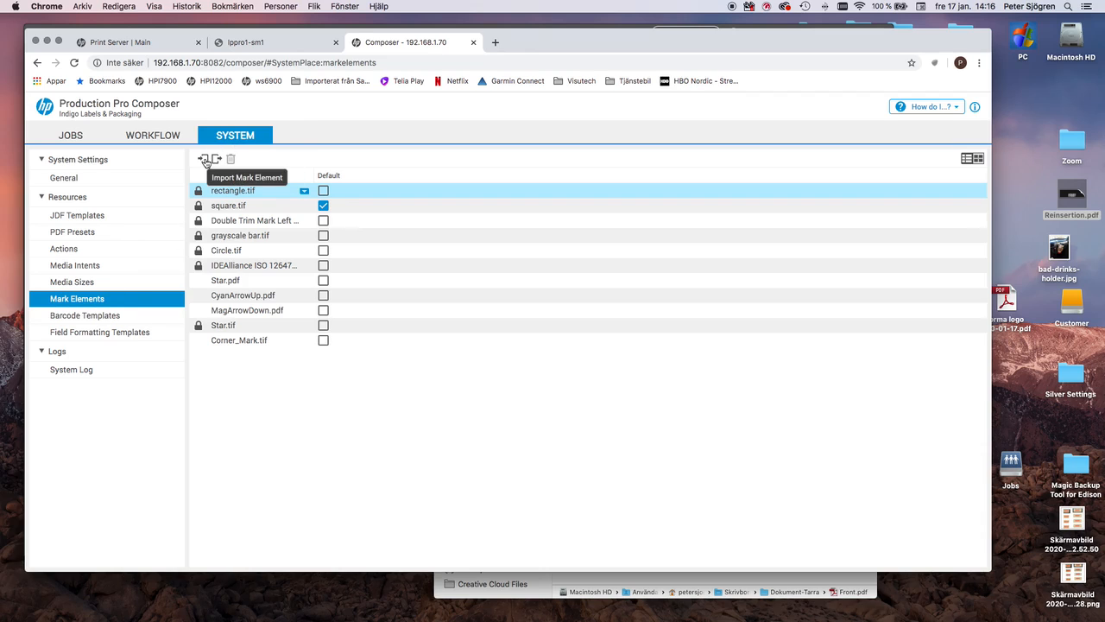
pyautogui.click(206, 162)
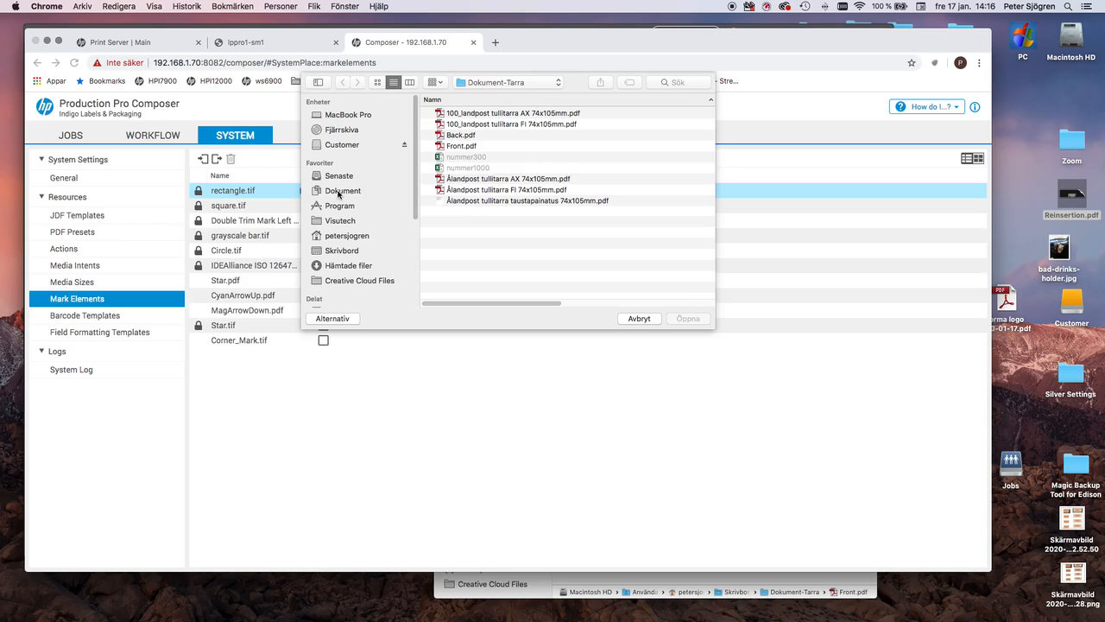
pyautogui.click(339, 191)
pyautogui.click(335, 251)
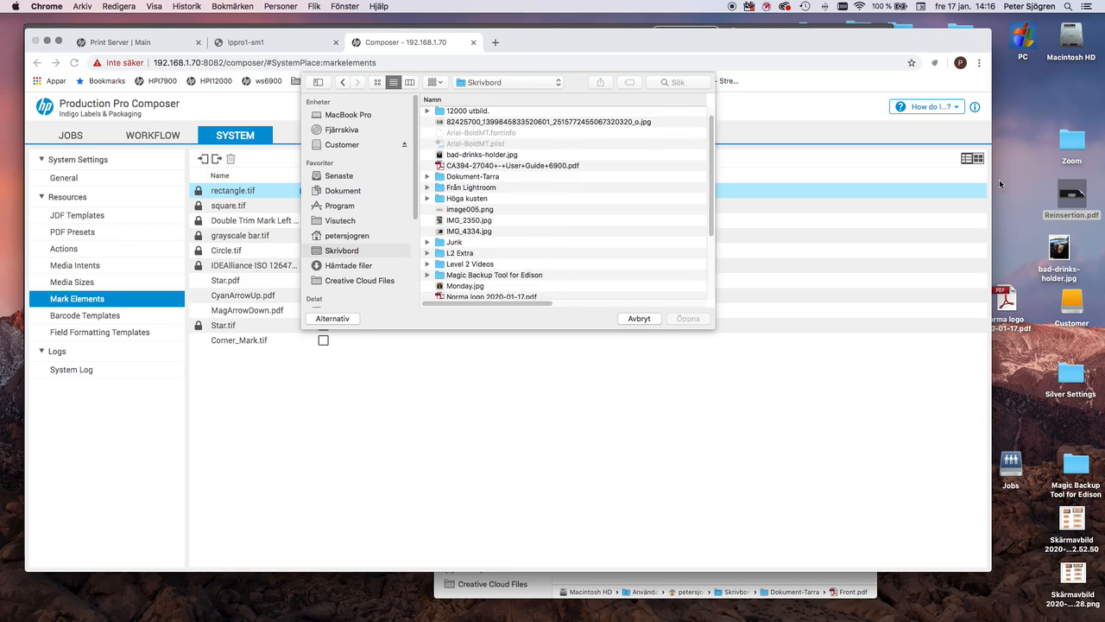
pyautogui.scroll(-5, 500, 261)
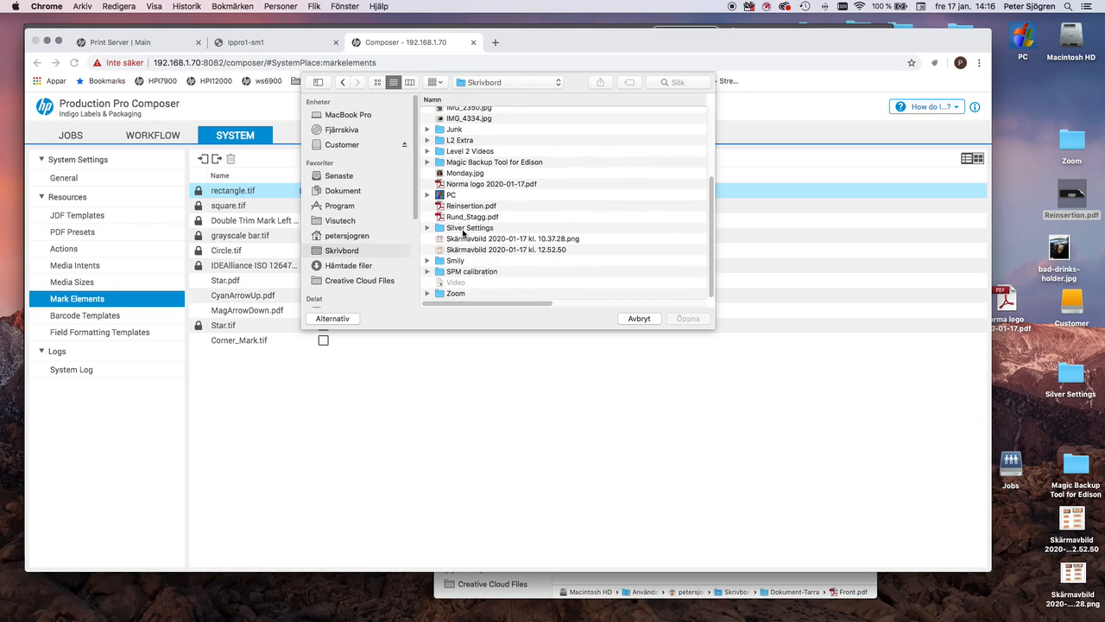
pyautogui.click(466, 208)
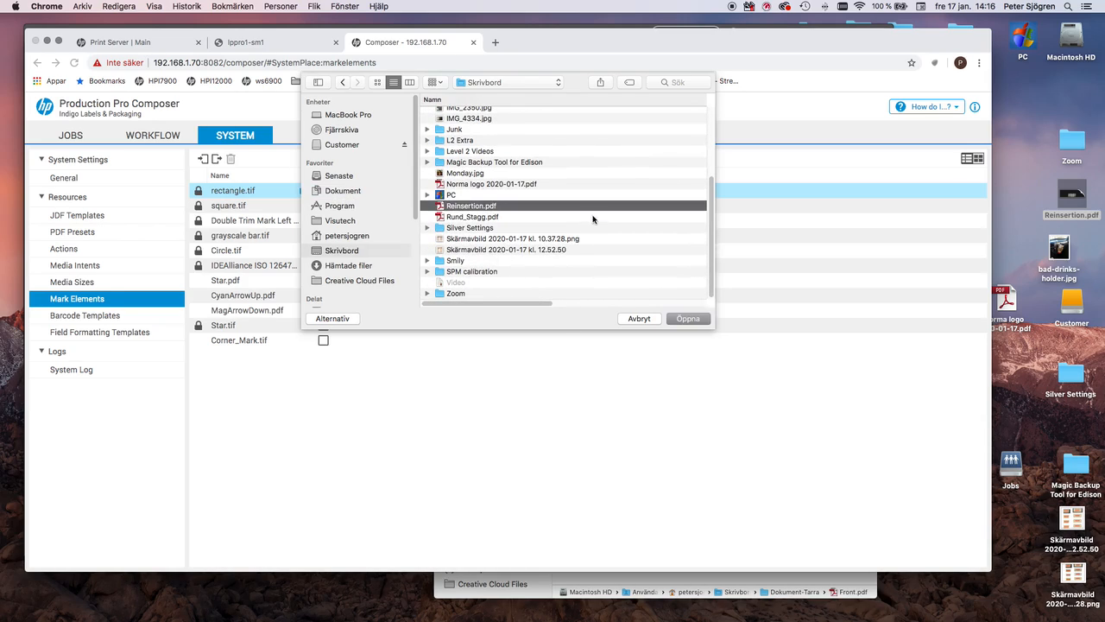
pyautogui.click(688, 319)
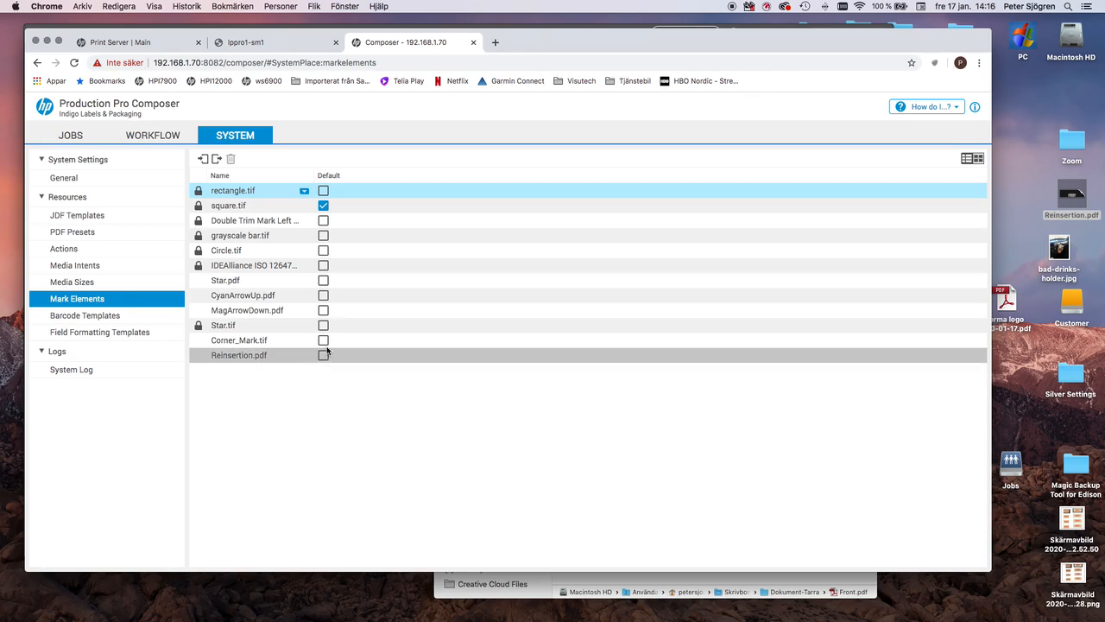
# Create a new marks set named Reinsertion that starts with a graphic mark, with the description "Duplex printing"
pyautogui.click(154, 135)
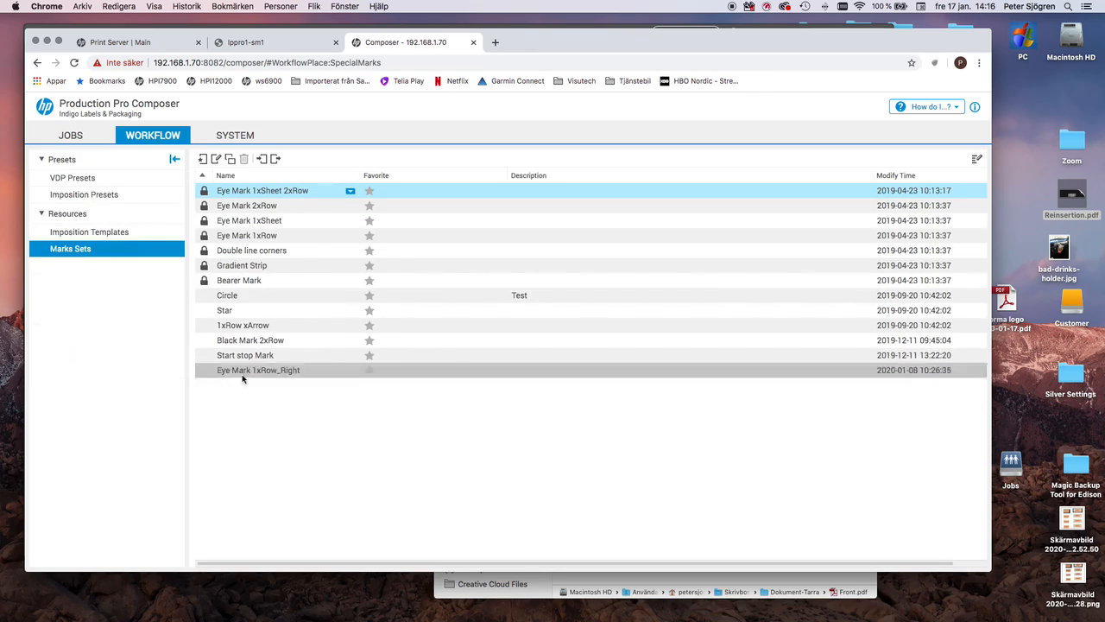
pyautogui.click(203, 160)
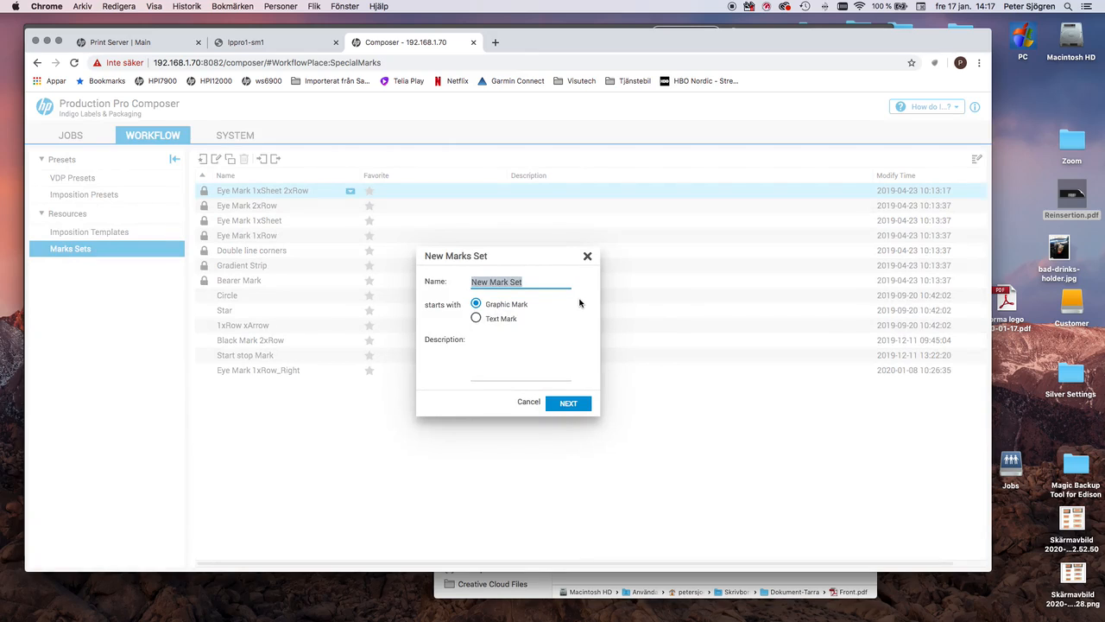
pyautogui.write('Reinsertion')
pyautogui.click(516, 374)
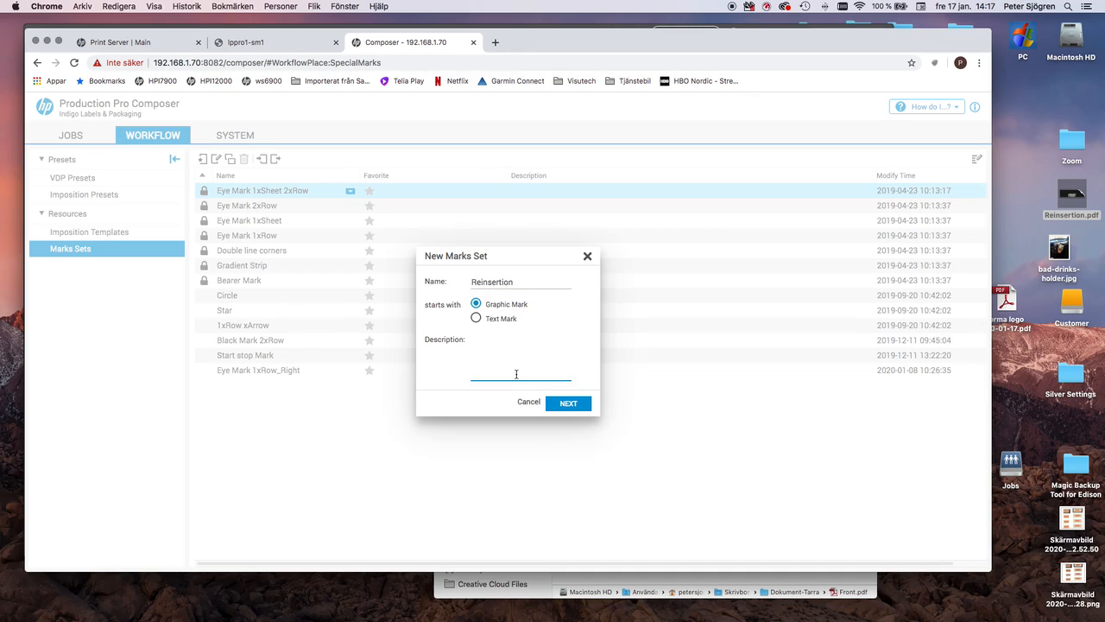
pyautogui.write('Duplex printing')
pyautogui.click(567, 403)
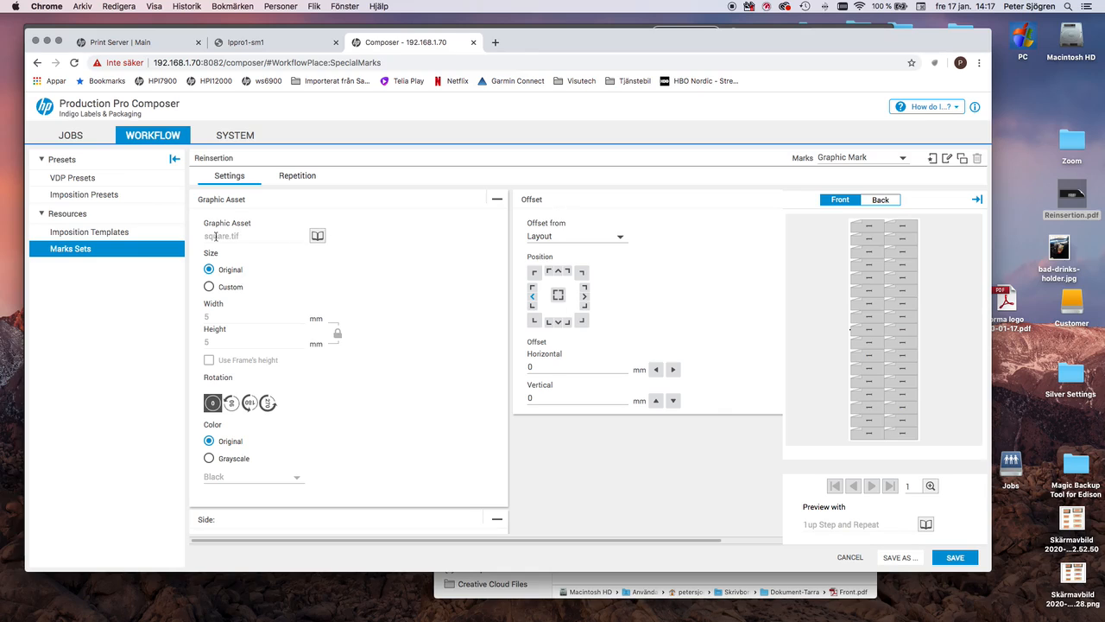
# Use Reinsertion.pdf from the mark elements as the graphic asset of the Reinsertion marks set
pyautogui.click(318, 237)
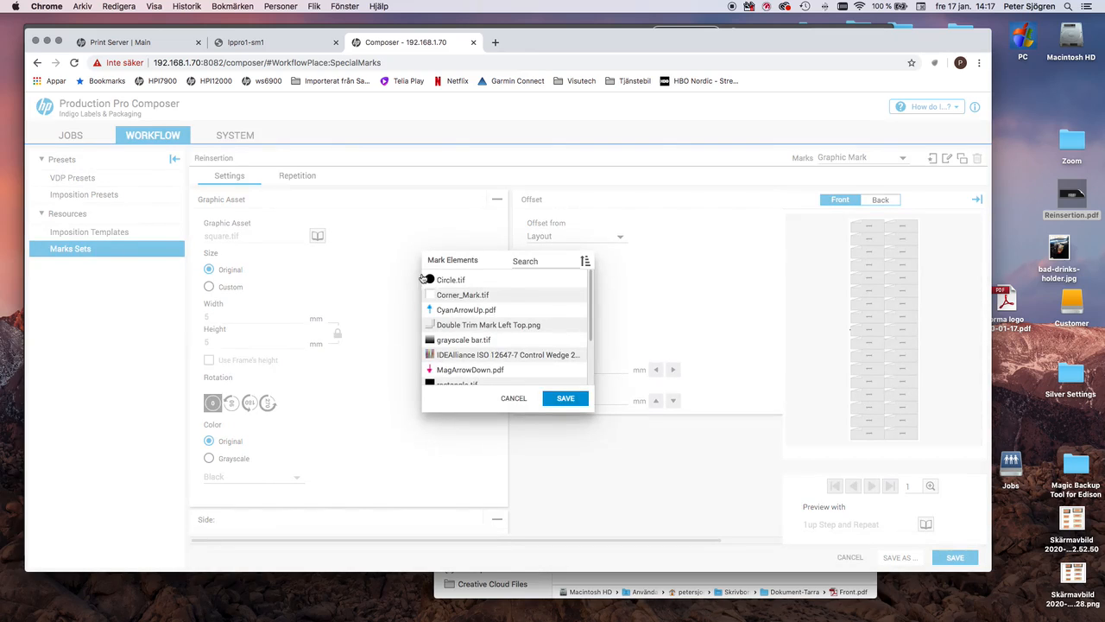
pyautogui.scroll(-2, 486, 370)
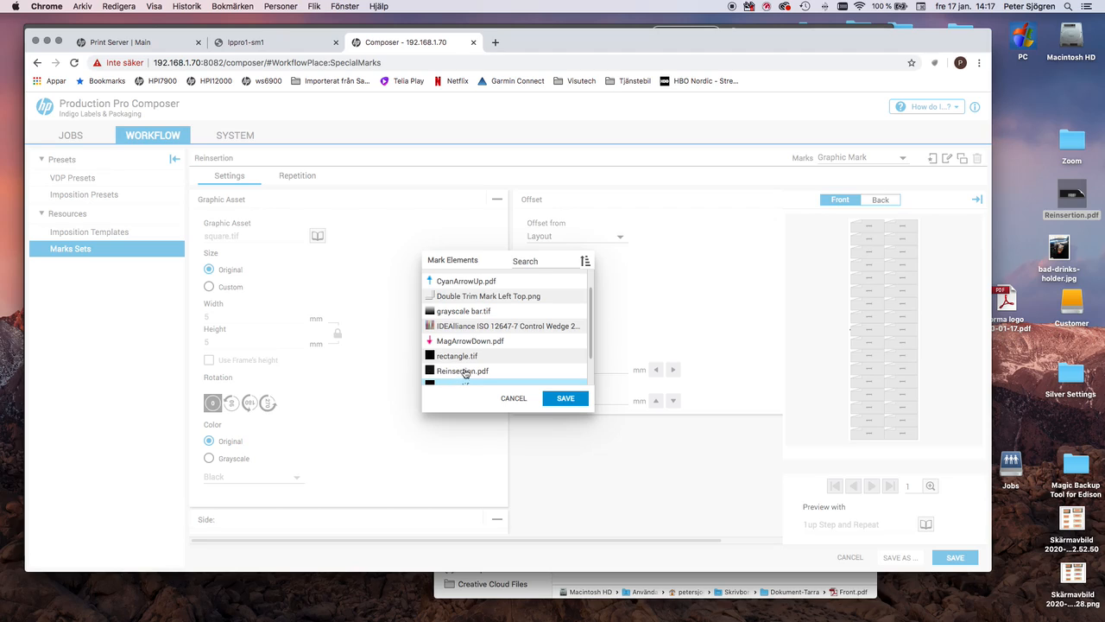
pyautogui.click(454, 372)
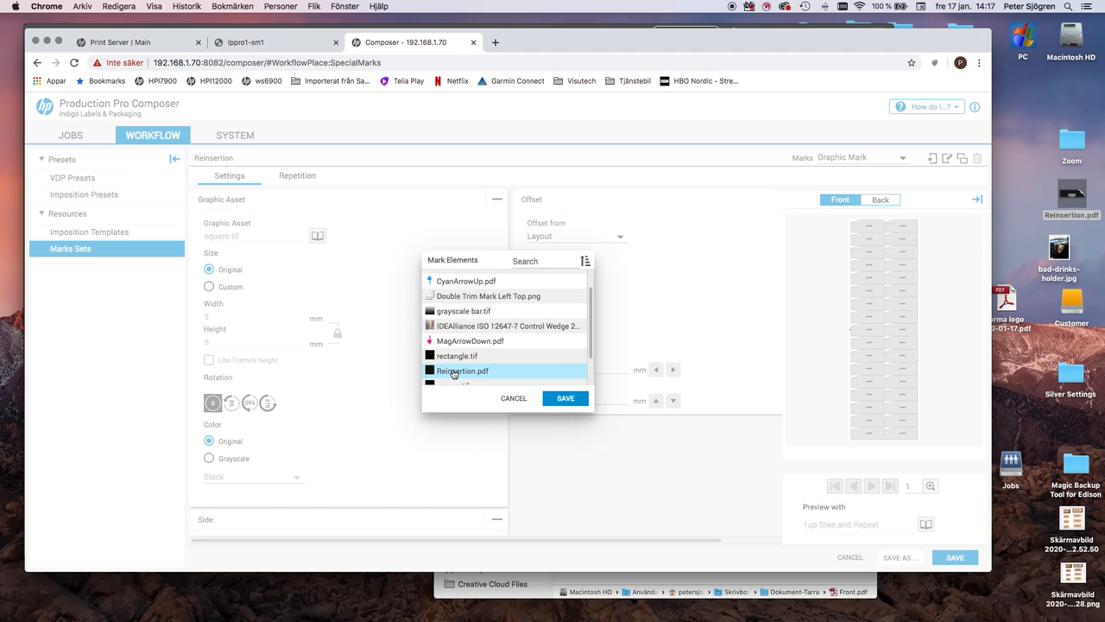
pyautogui.click(564, 397)
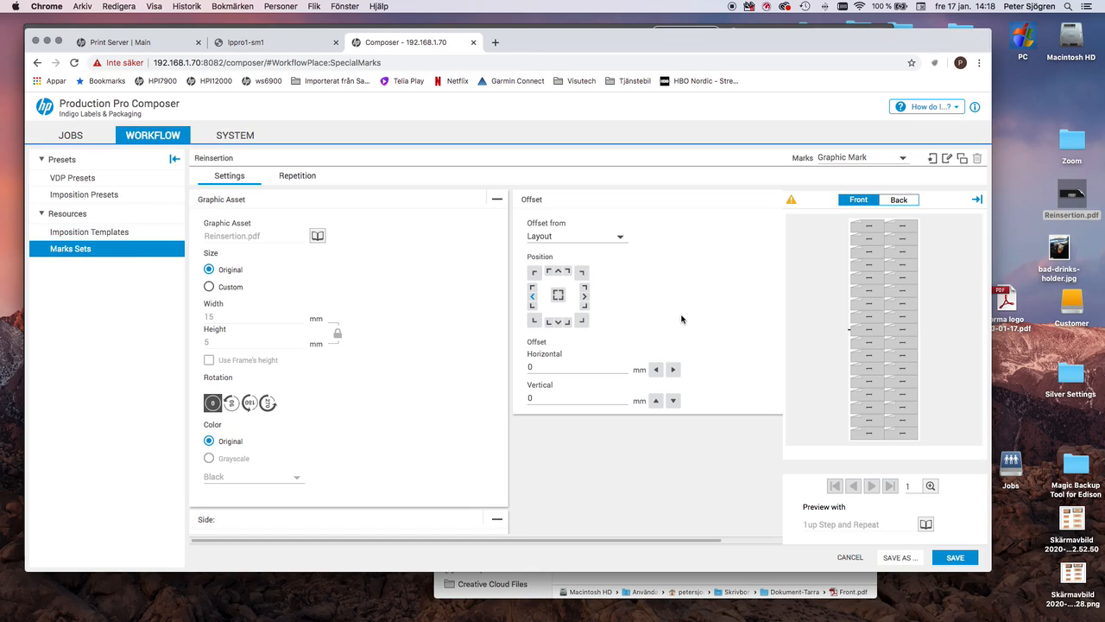
# Position the mark at the layout's bottom-right corner with a vertical offset of 20 mm and save the marks set
pyautogui.click(584, 320)
pyautogui.click(551, 397)
pyautogui.write('2')
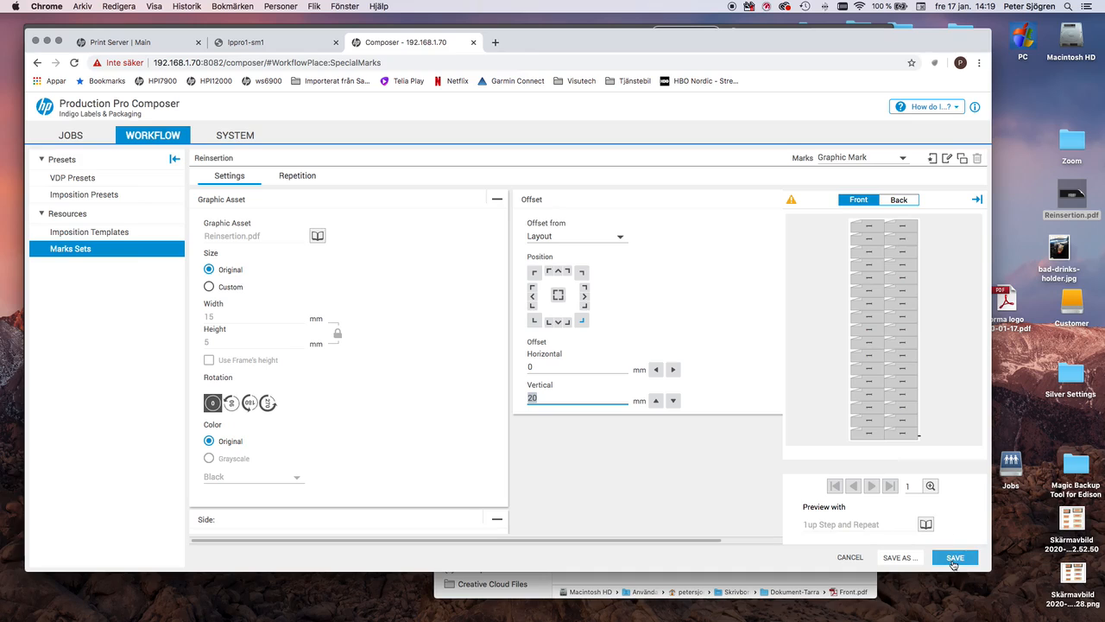
pyautogui.click(954, 558)
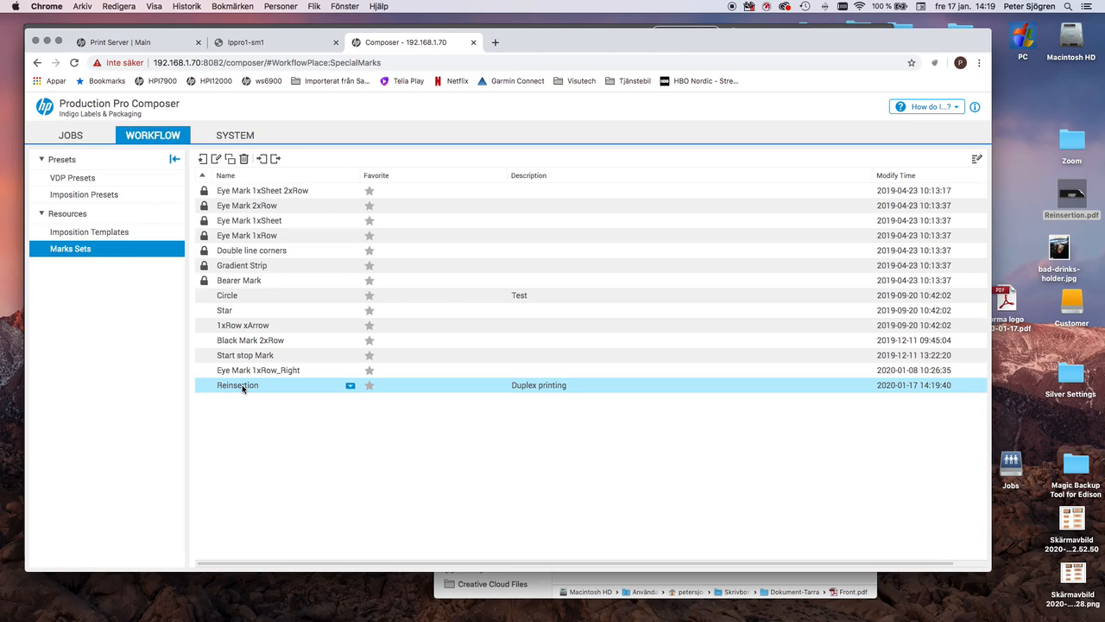
# Get the browser and InDesign windows out of the way and open Front.pdf from the Dokument-Tarra folder in Acrobat
pyautogui.doubleClick(535, 38)
pyautogui.doubleClick(547, 37)
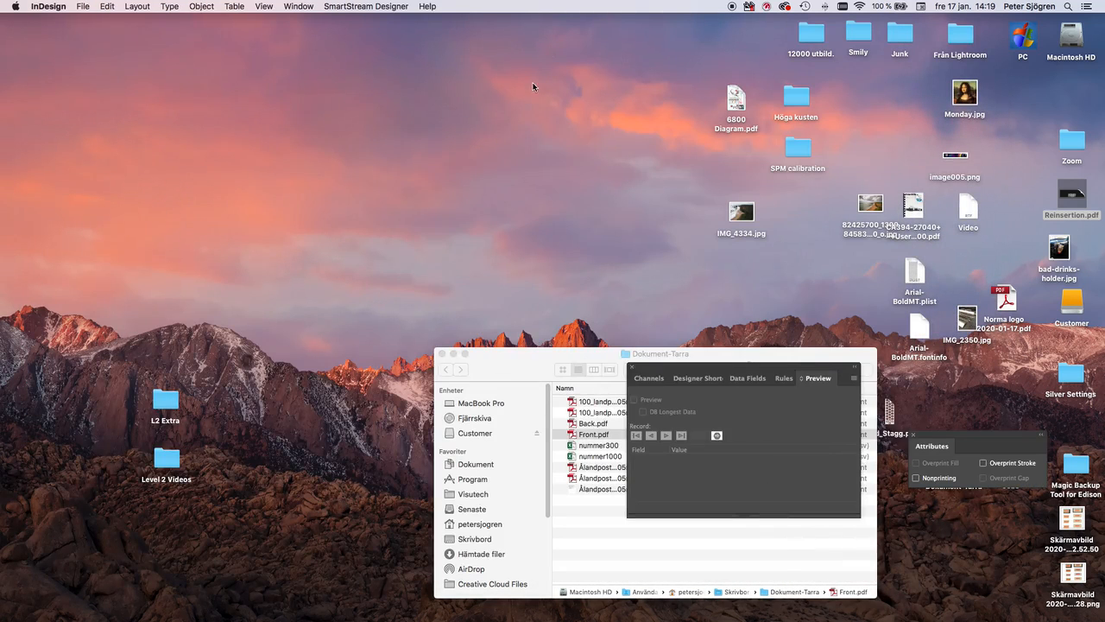
pyautogui.click(518, 370)
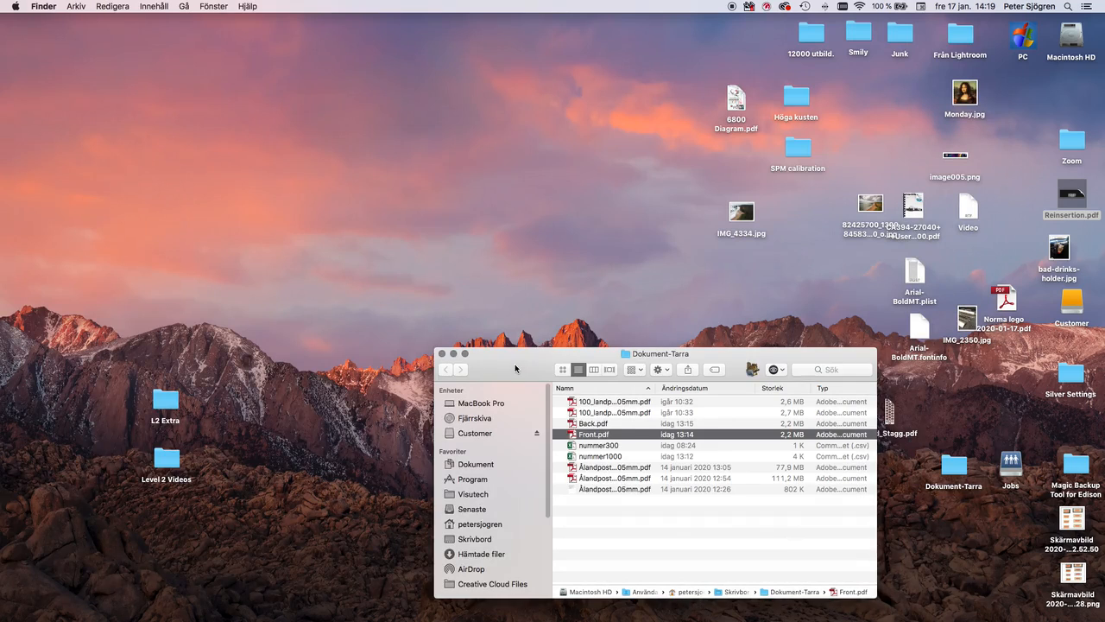
pyautogui.click(592, 423)
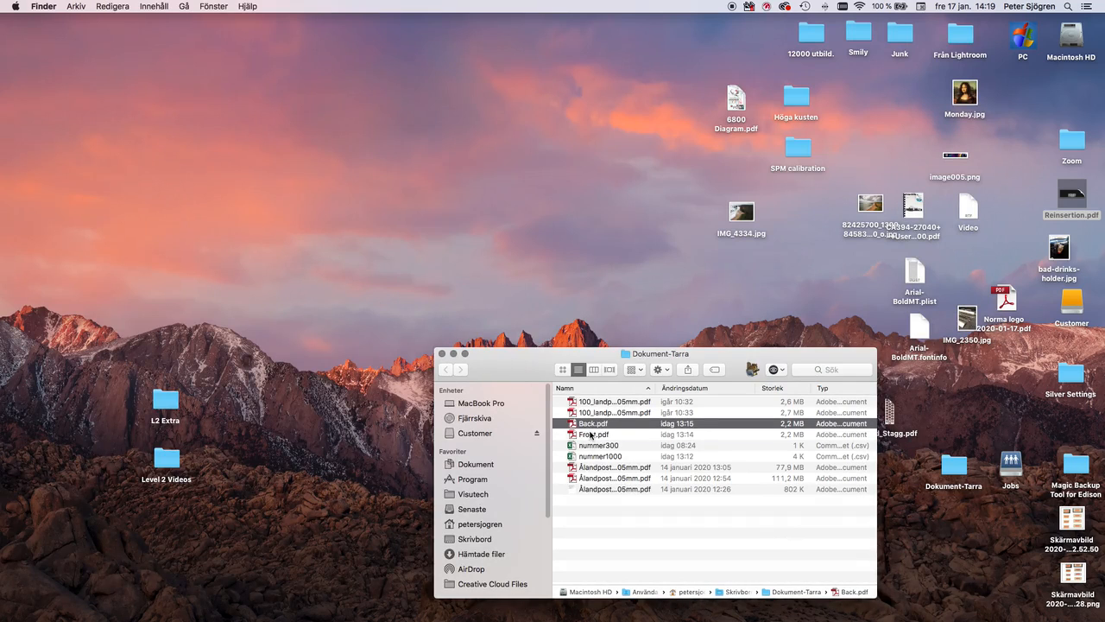
pyautogui.click(590, 435)
pyautogui.press('space')
pyautogui.press('space')
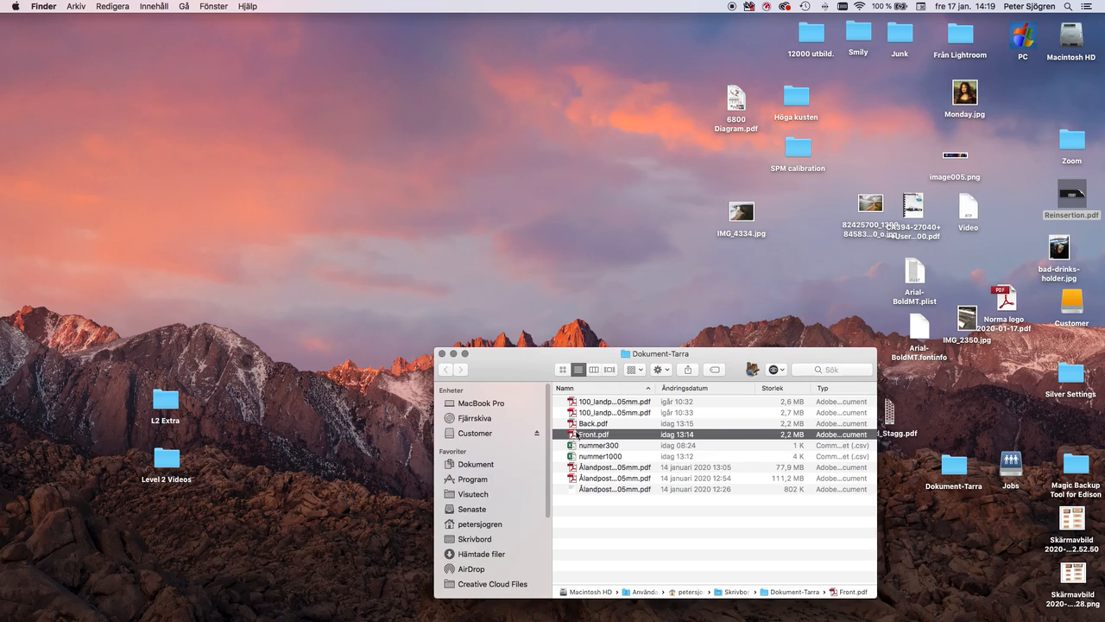
pyautogui.doubleClick(575, 438)
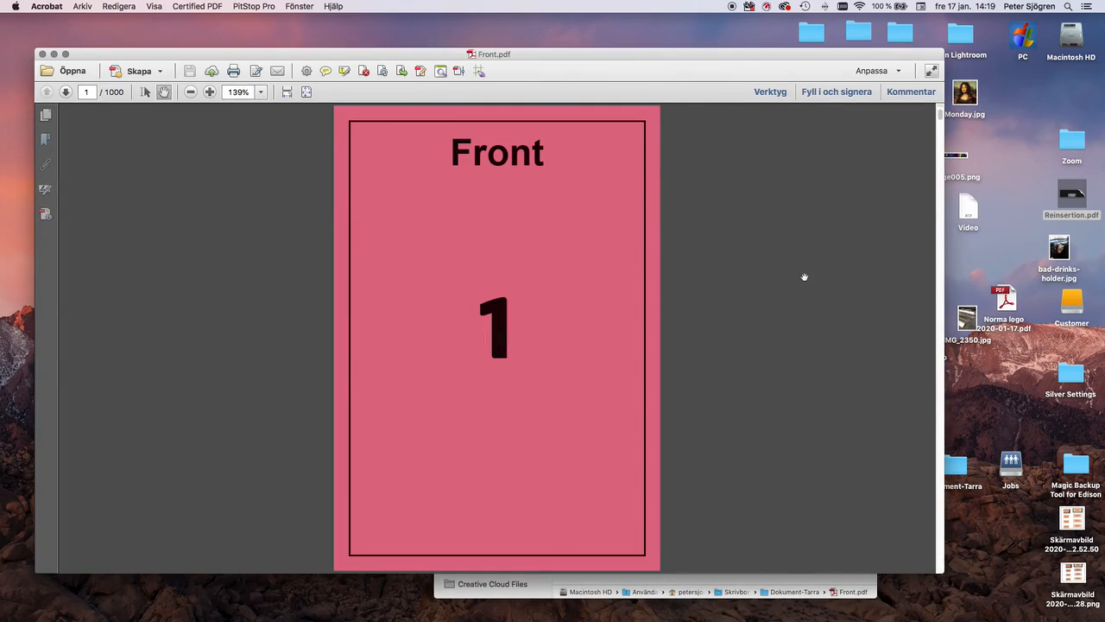
# Page through Front.pdf up to page 15 to examine its variable numbering and close the document
pyautogui.press('Right')
pyautogui.press('Right')
pyautogui.press('Right')
pyautogui.press('Right')
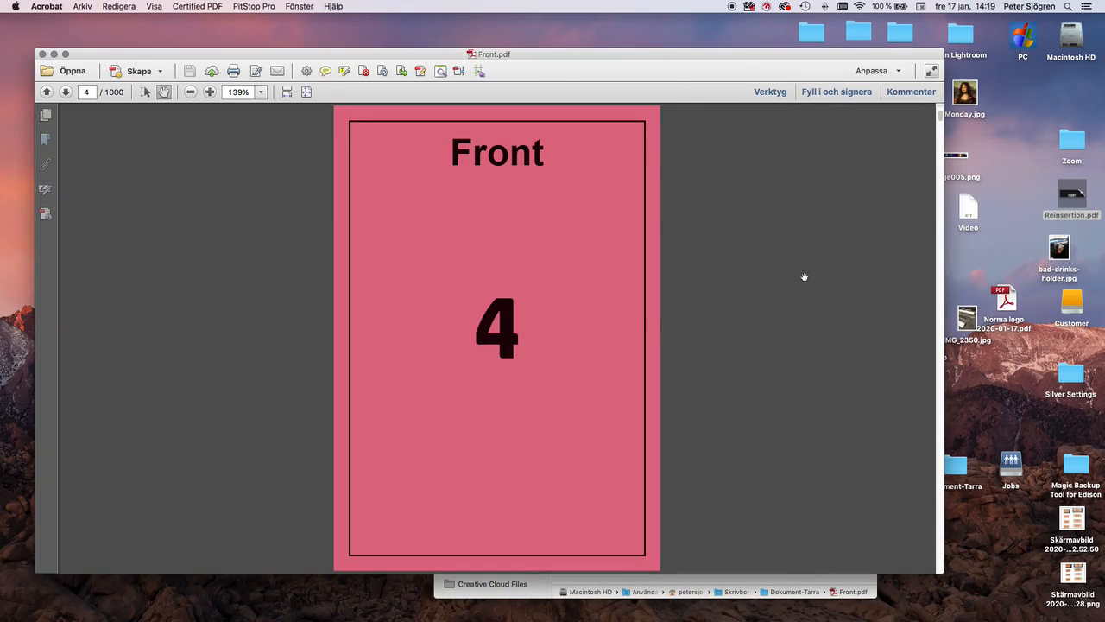
pyautogui.press('Right')
pyautogui.press('Right')
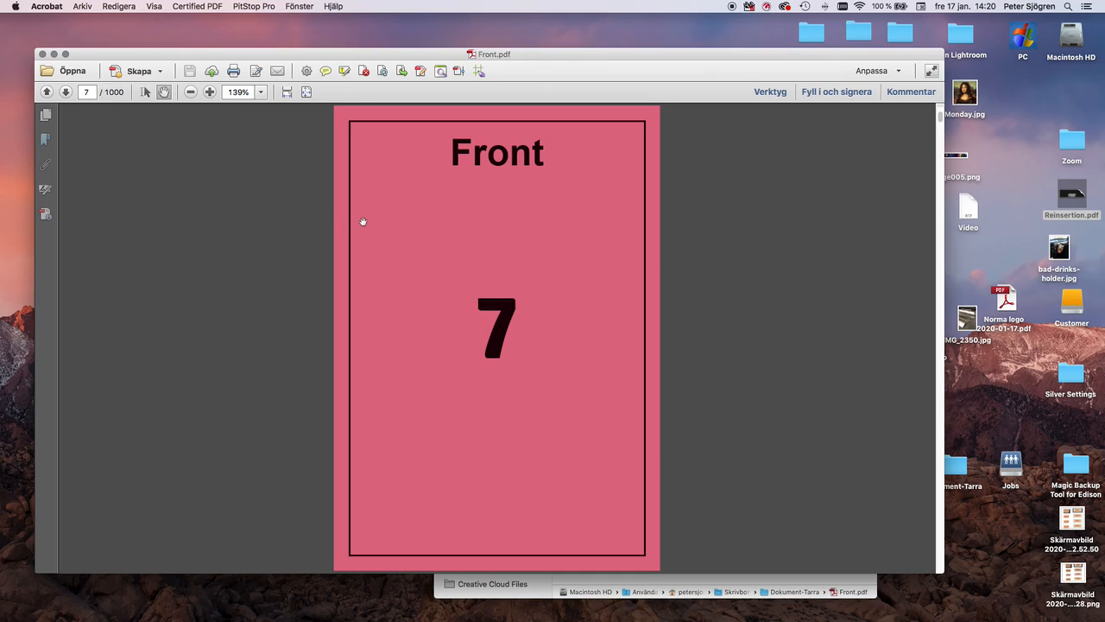
pyautogui.press('Right')
pyautogui.press('Right')
pyautogui.press('Right')
pyautogui.press('Right')
pyautogui.press('Right')
pyautogui.press('Right')
pyautogui.press('Right')
pyautogui.press('Right')
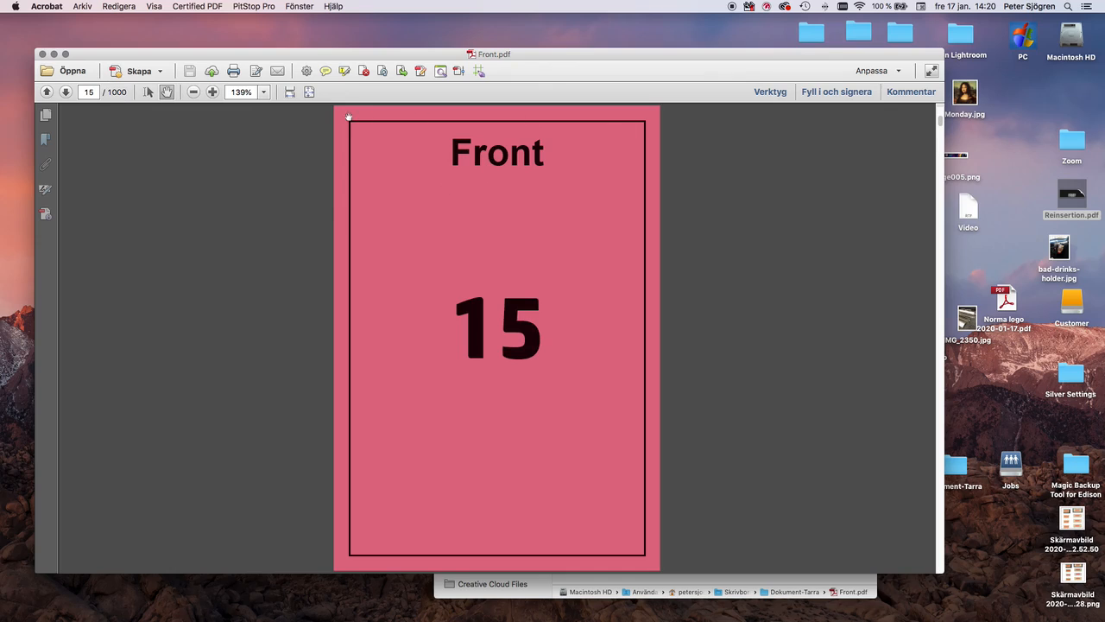
pyautogui.moveTo(132, 562)
pyautogui.click(41, 53)
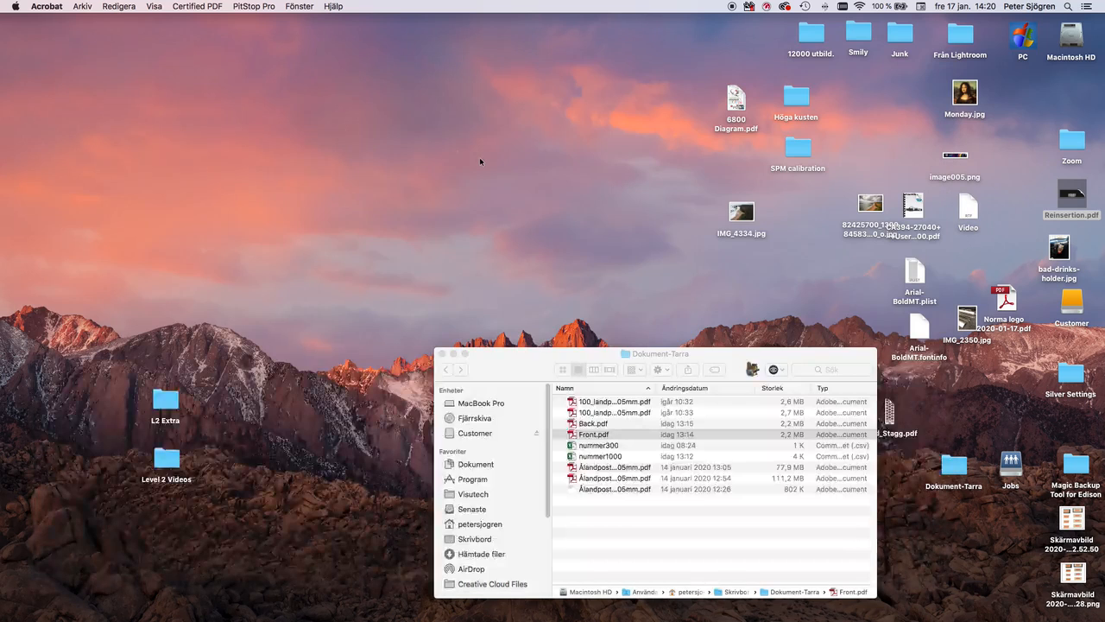
# Open Back.pdf from the same folder, page through to page 6 to examine its numbering, and close it
pyautogui.click(575, 423)
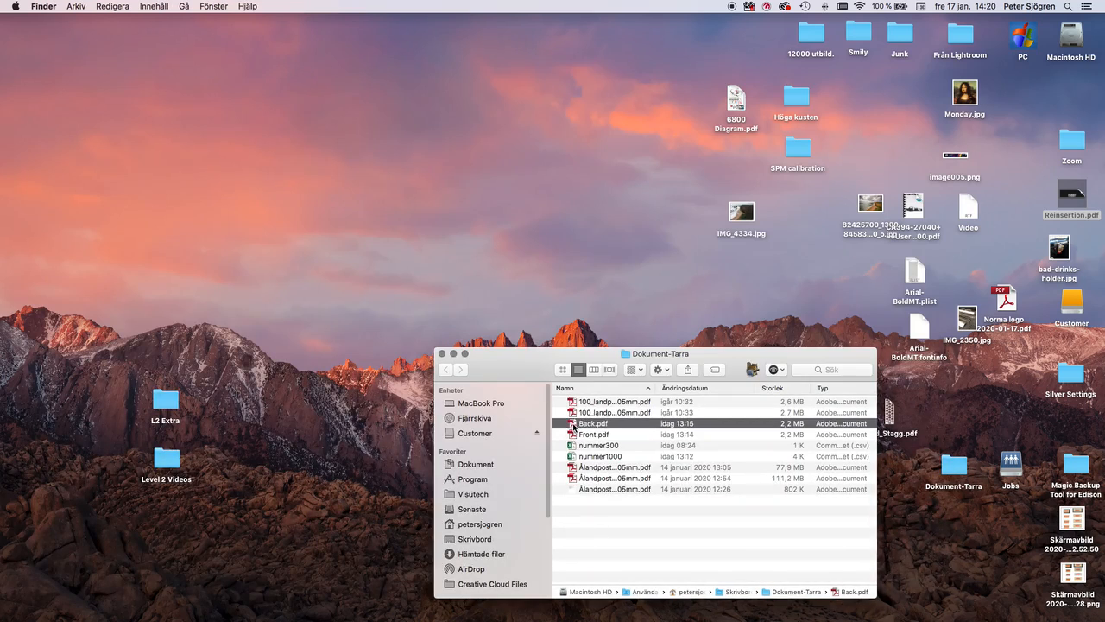
pyautogui.doubleClick(575, 424)
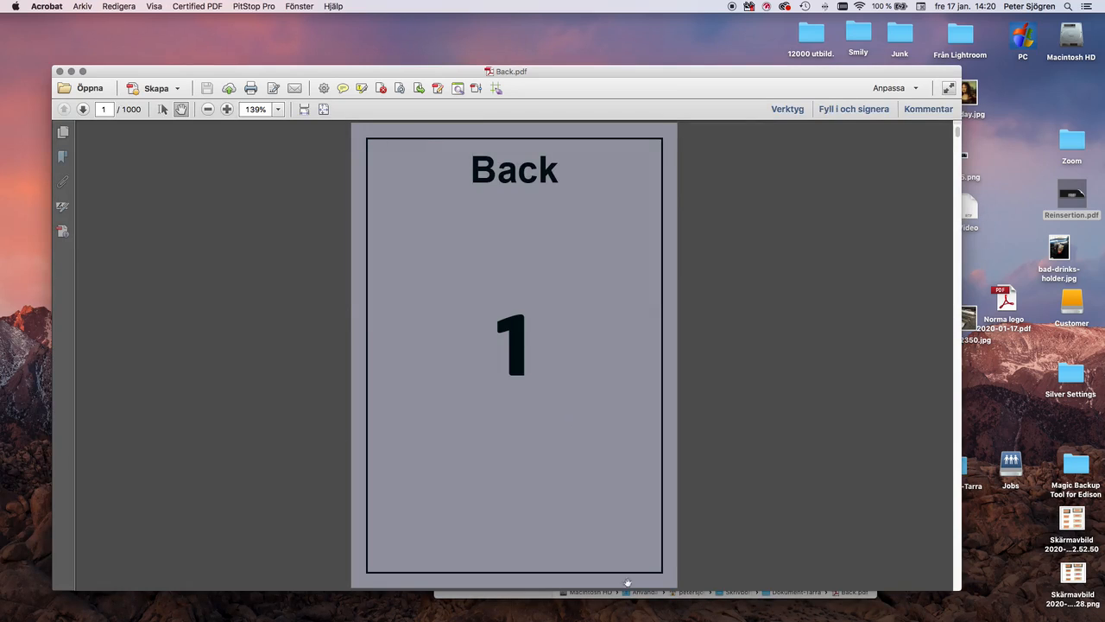
pyautogui.press('Right')
pyautogui.press('Right')
pyautogui.press('Right')
pyautogui.press('Right')
pyautogui.press('Right')
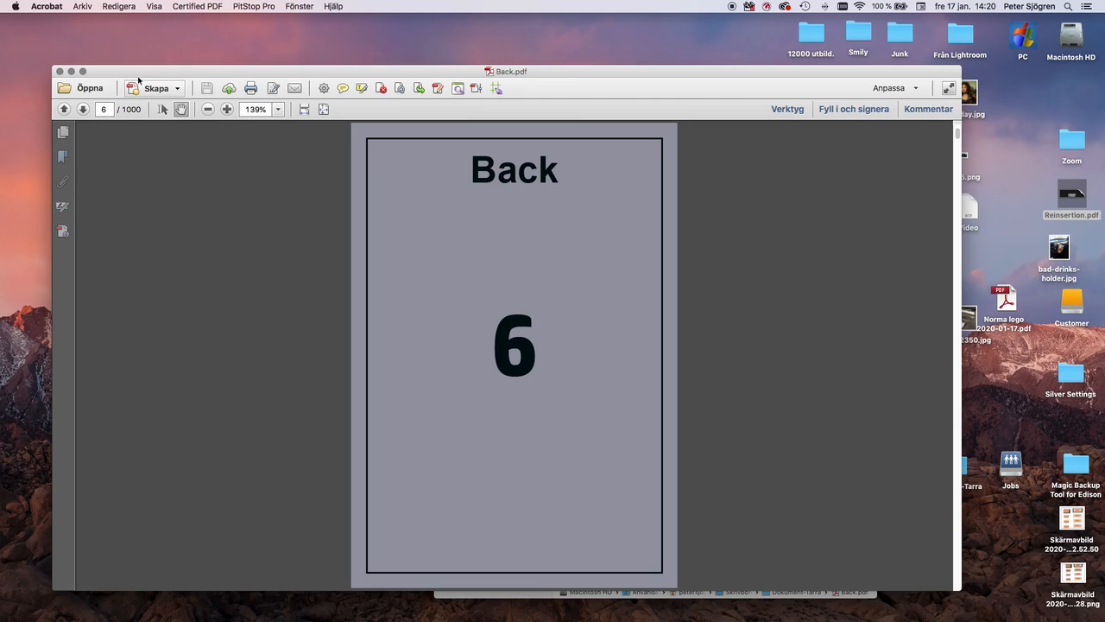
pyautogui.click(58, 71)
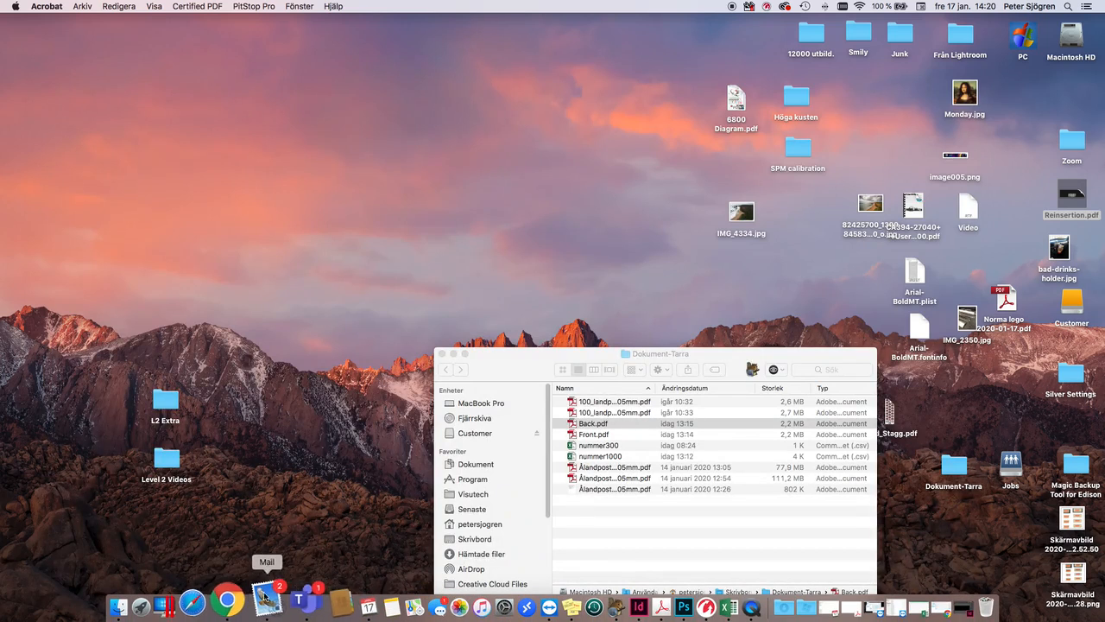
# Switch to the print server in Chrome and duplicate the HP_Indigo_LabelsAndPackaging ticket template as "Front VDP"
pyautogui.click(247, 603)
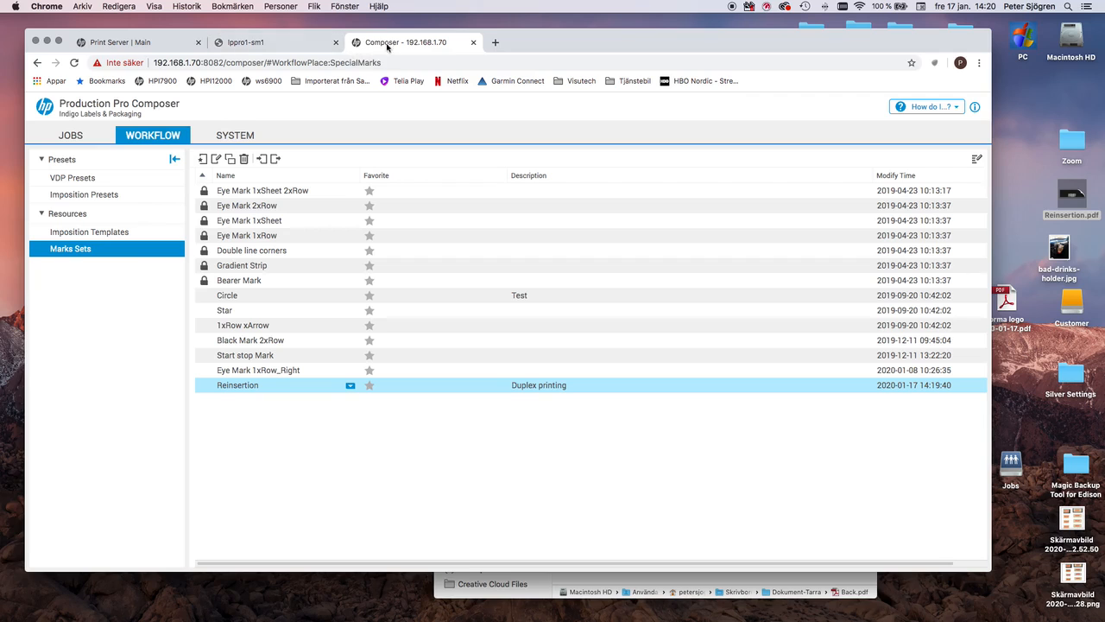
pyautogui.click(131, 43)
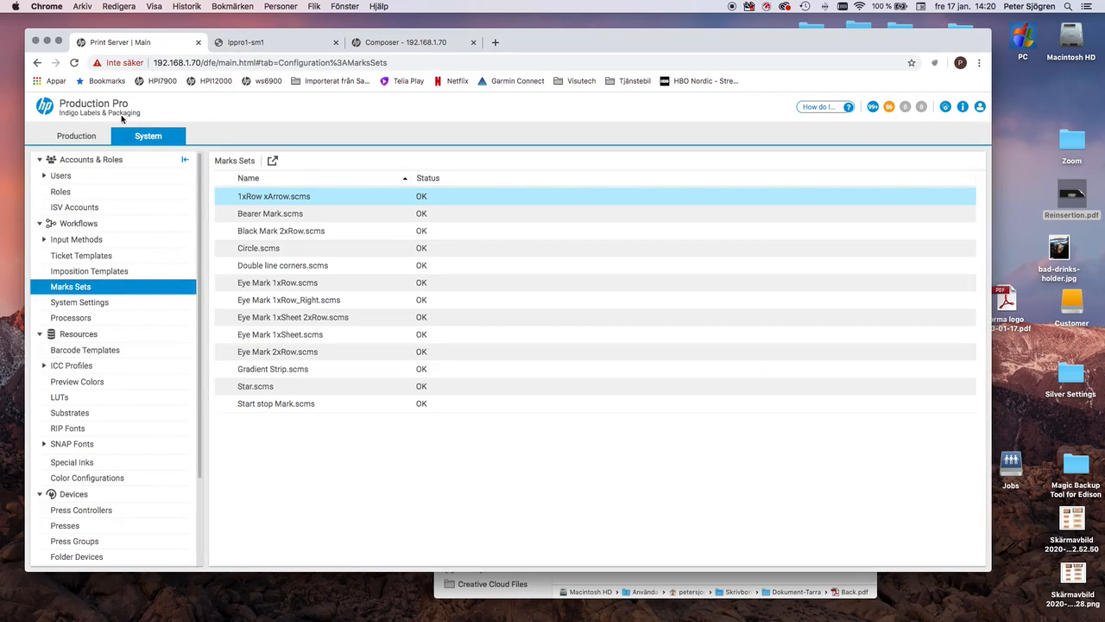
pyautogui.click(97, 258)
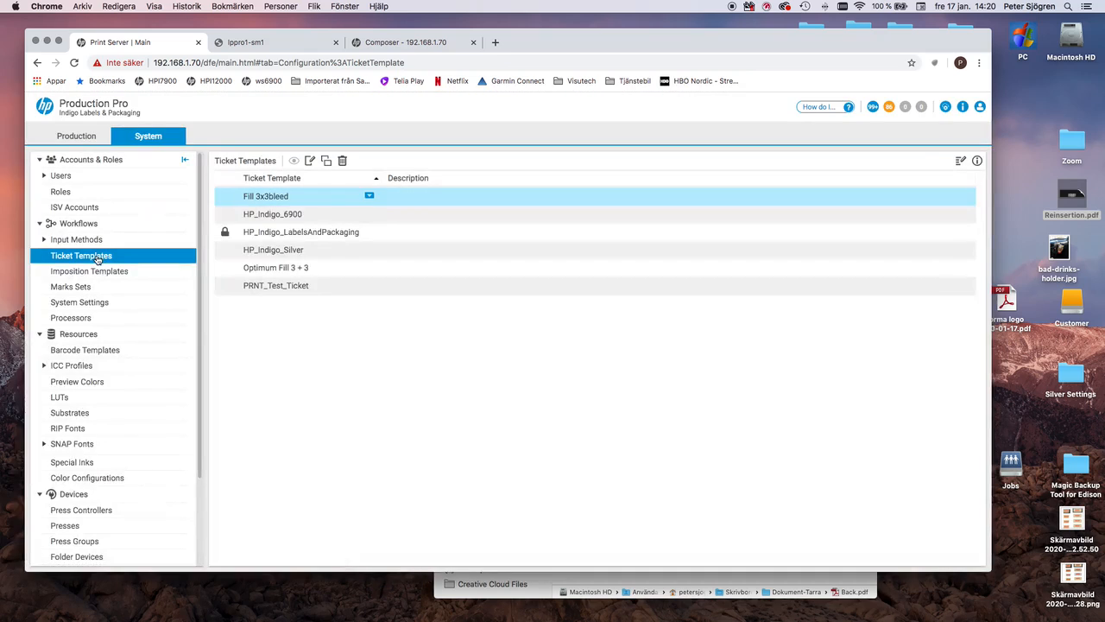
pyautogui.click(272, 235)
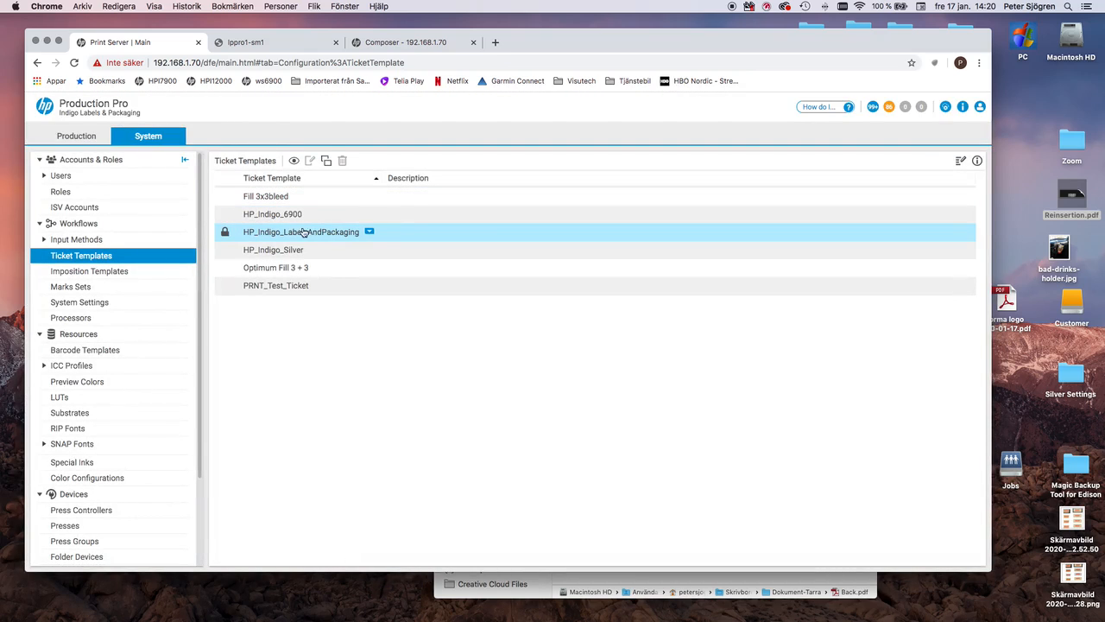
pyautogui.click(370, 233)
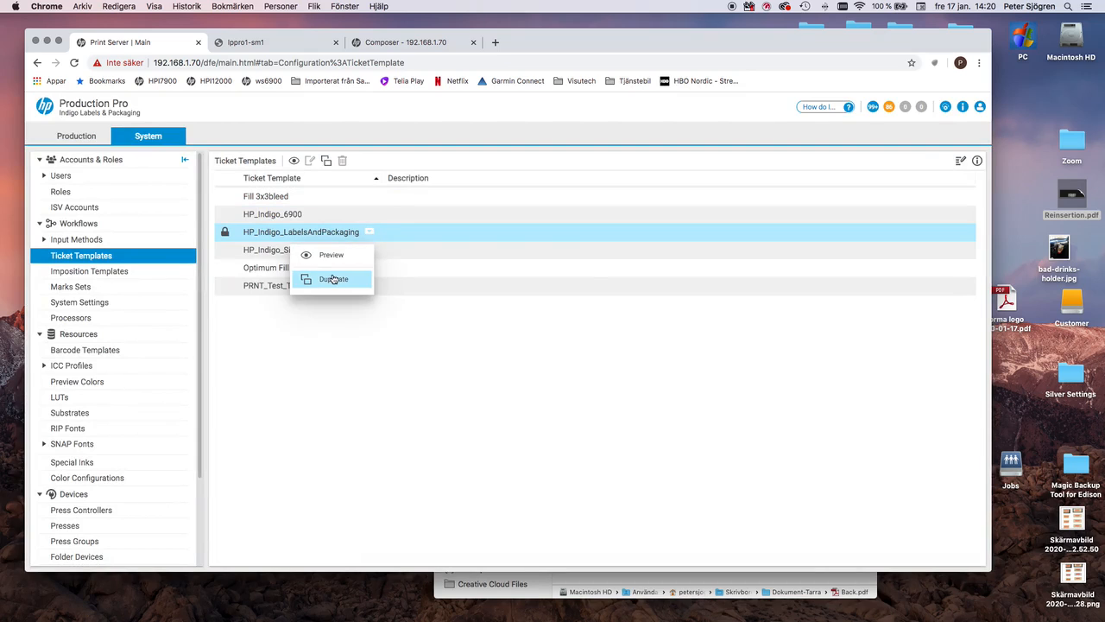
pyautogui.click(333, 277)
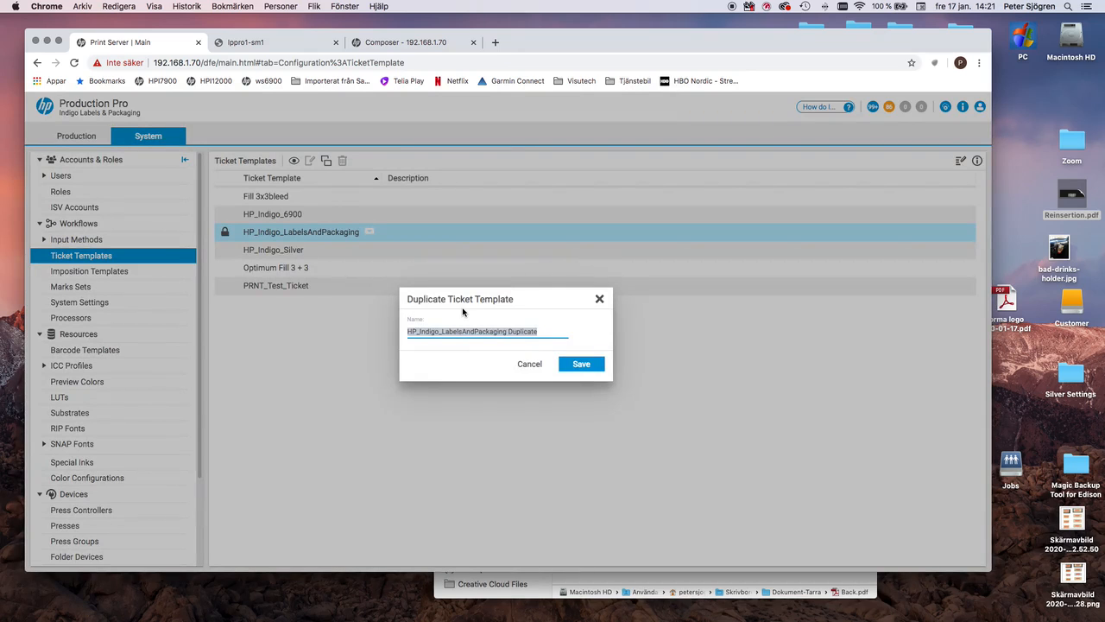
pyautogui.write('Front VDP')
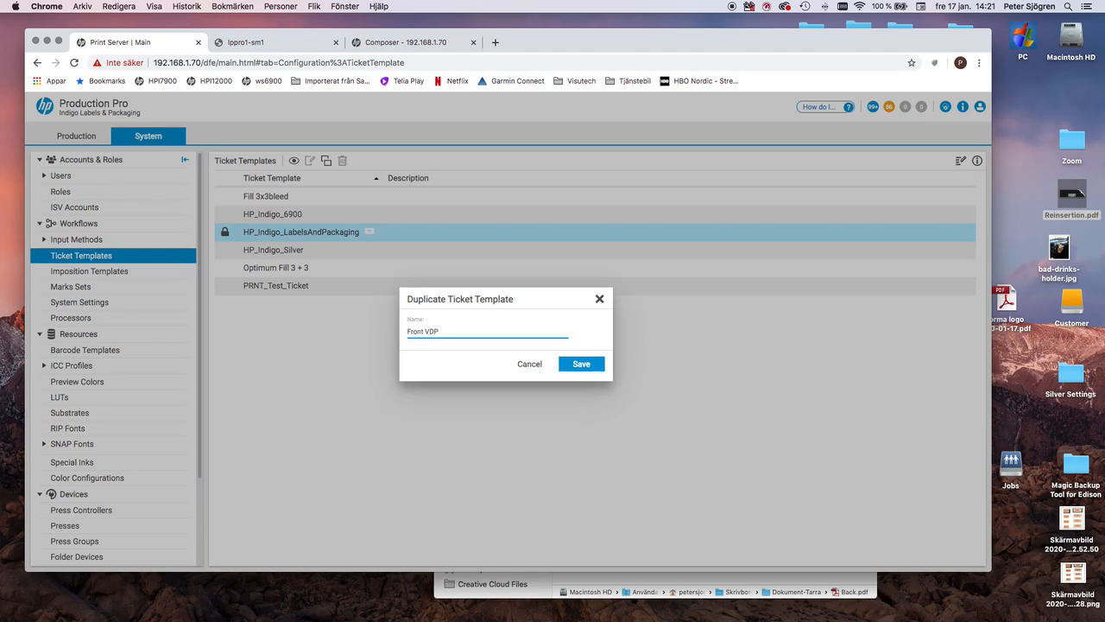
pyautogui.click(580, 363)
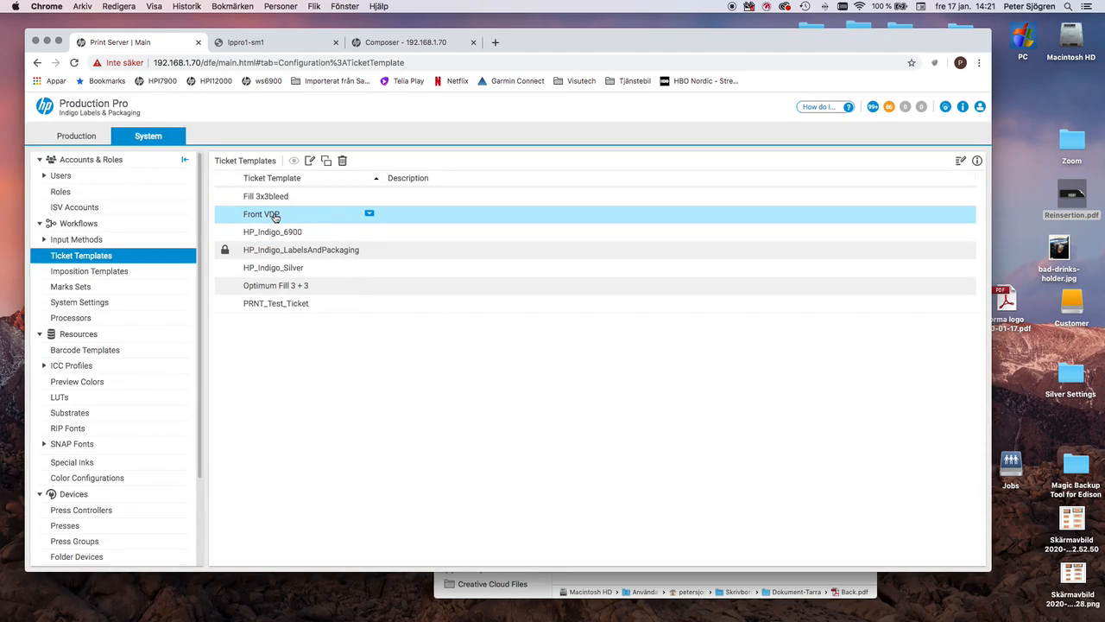
# Open the Front VDP ticket template and set its workflow destination to the press hpi6900-1
pyautogui.doubleClick(275, 216)
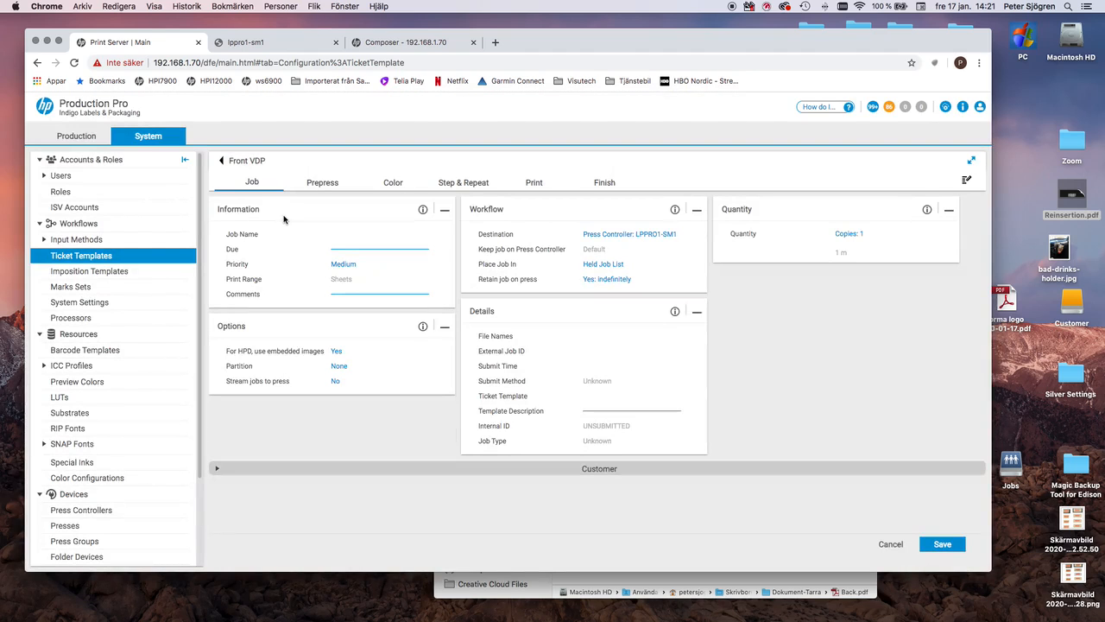
pyautogui.click(670, 235)
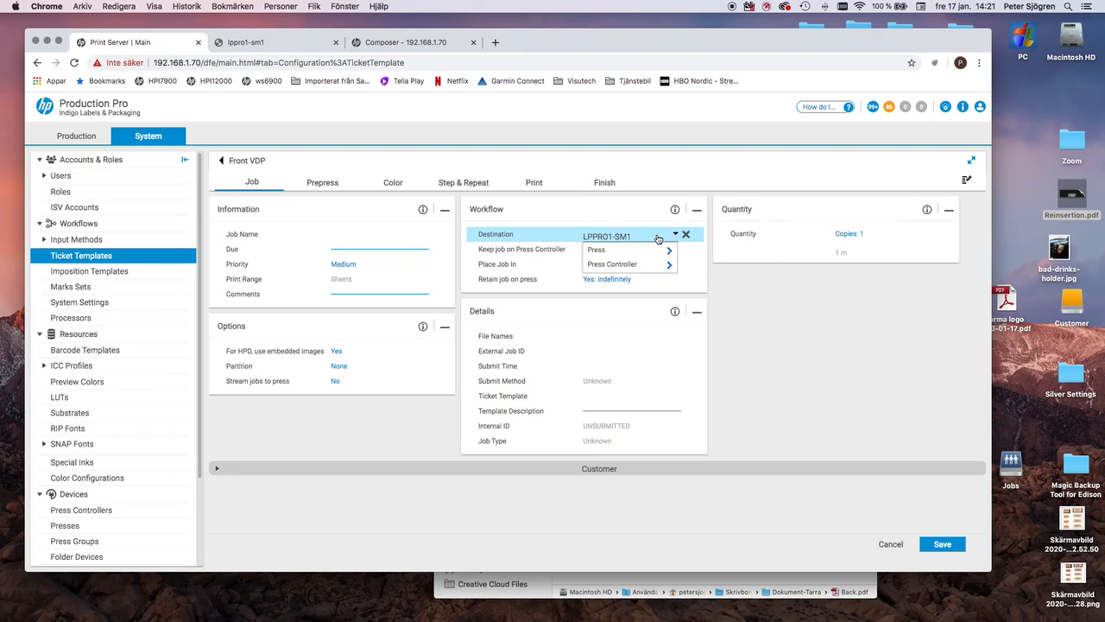
pyautogui.moveTo(622, 254)
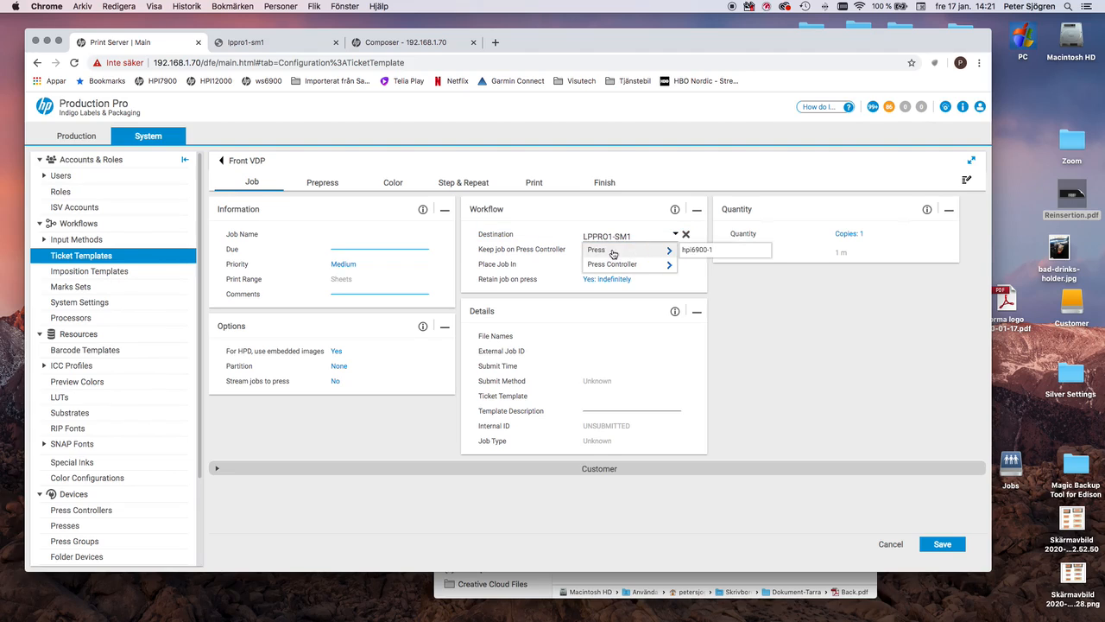
pyautogui.click(701, 250)
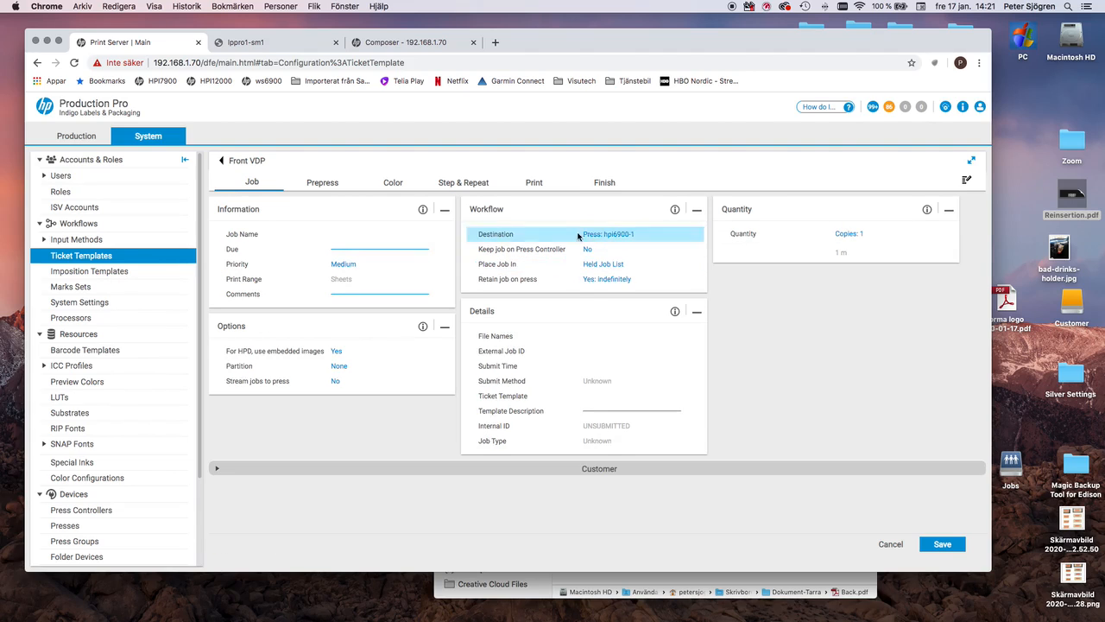
# Check the template's prepress settings and set its color strategy to HPI-CMYKW_v2
pyautogui.click(323, 183)
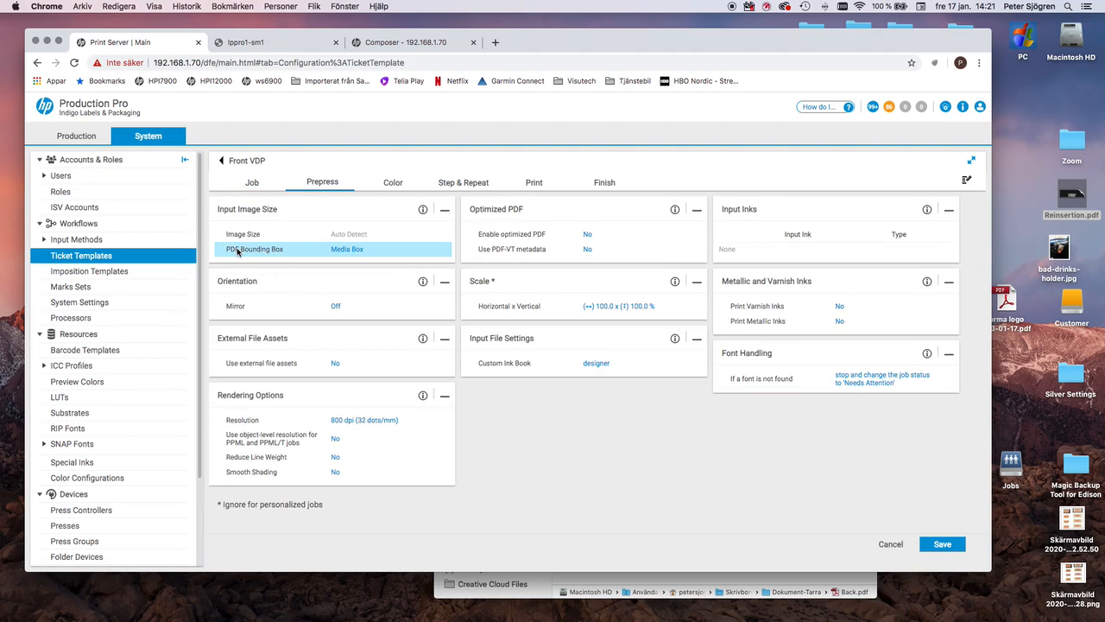
pyautogui.click(392, 183)
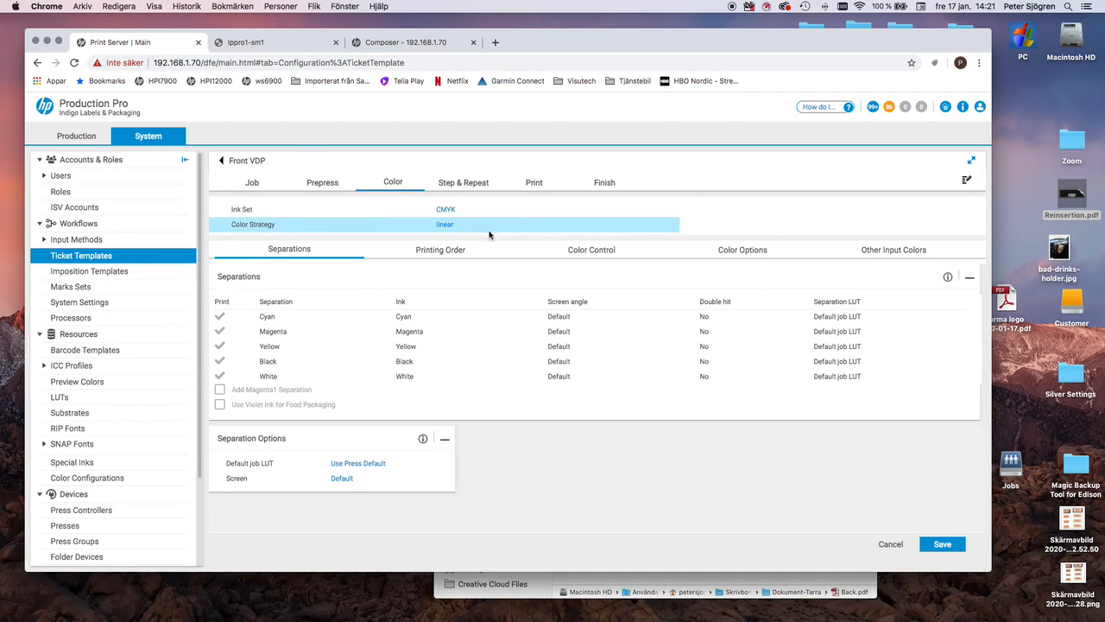
pyautogui.click(445, 225)
pyautogui.scroll(-3, 510, 304)
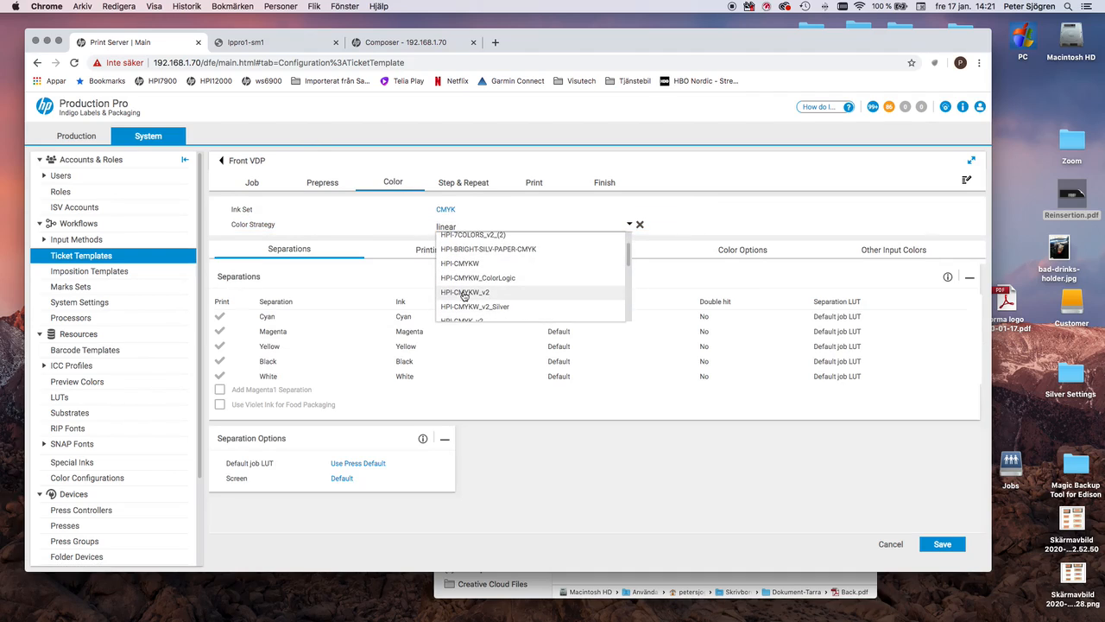
pyautogui.click(467, 292)
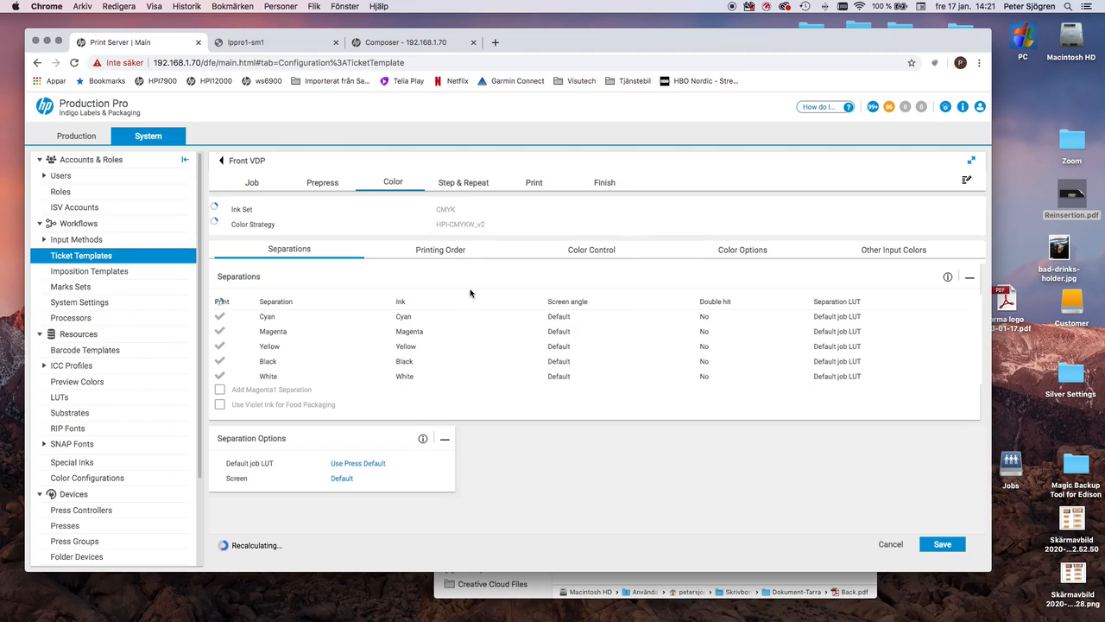
# Set the Front VDP template's step and repeat method to Tabular and turn on Automatic Step & Repeat
pyautogui.click(456, 184)
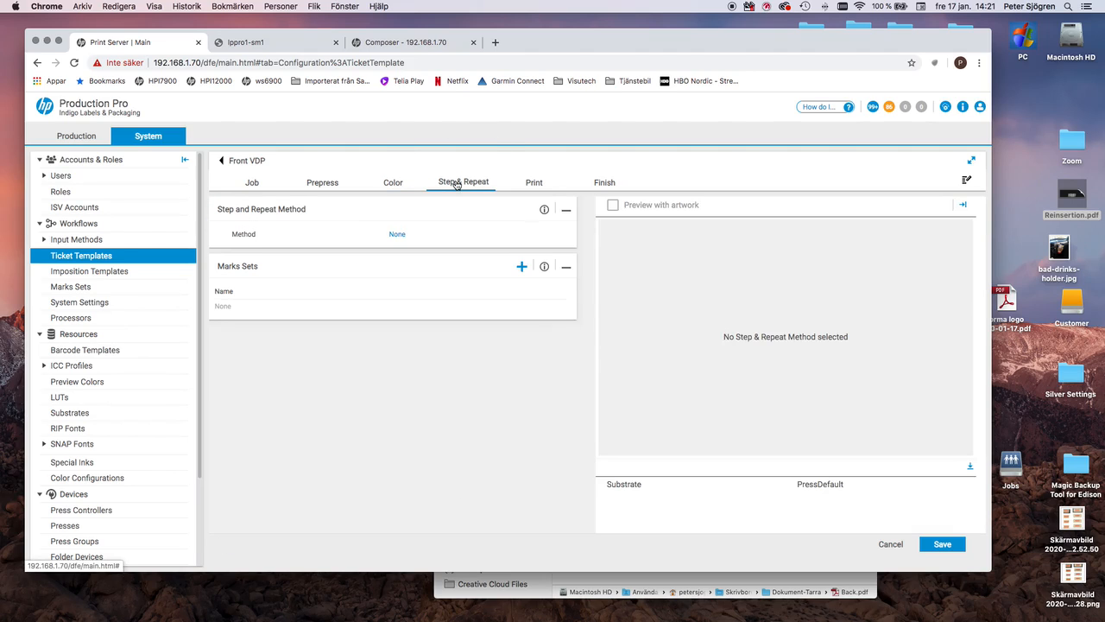
pyautogui.click(400, 235)
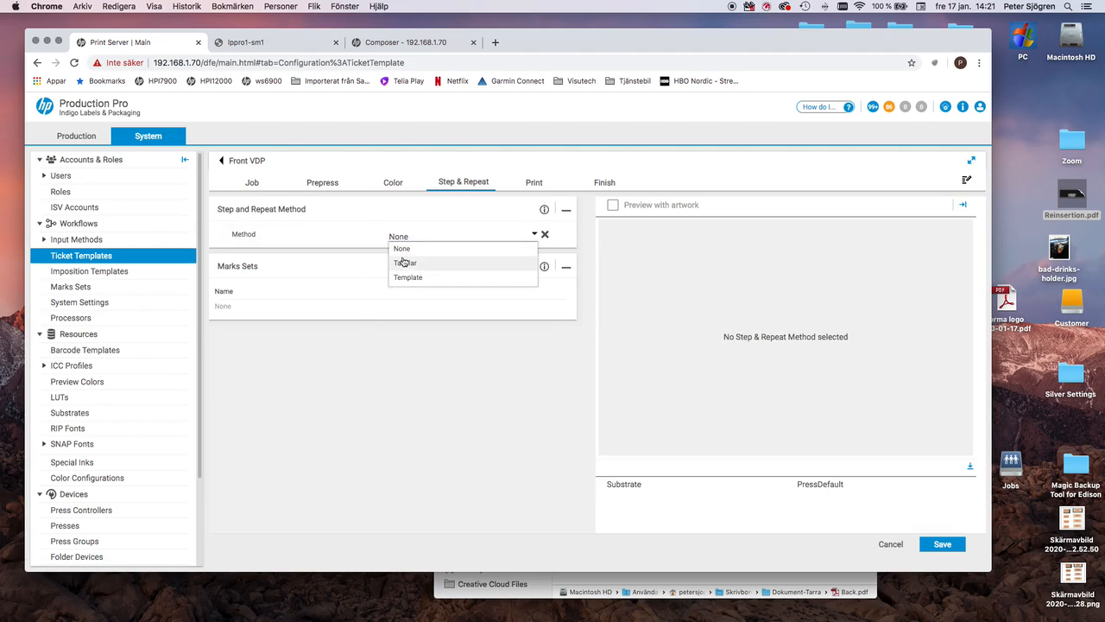
pyautogui.click(404, 262)
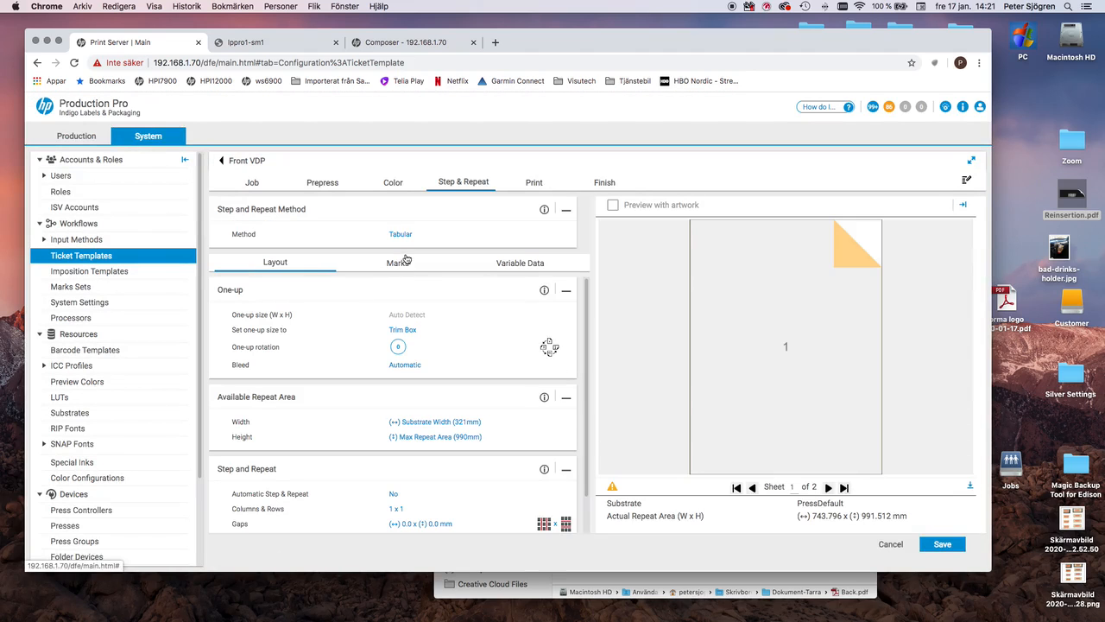
pyautogui.click(402, 331)
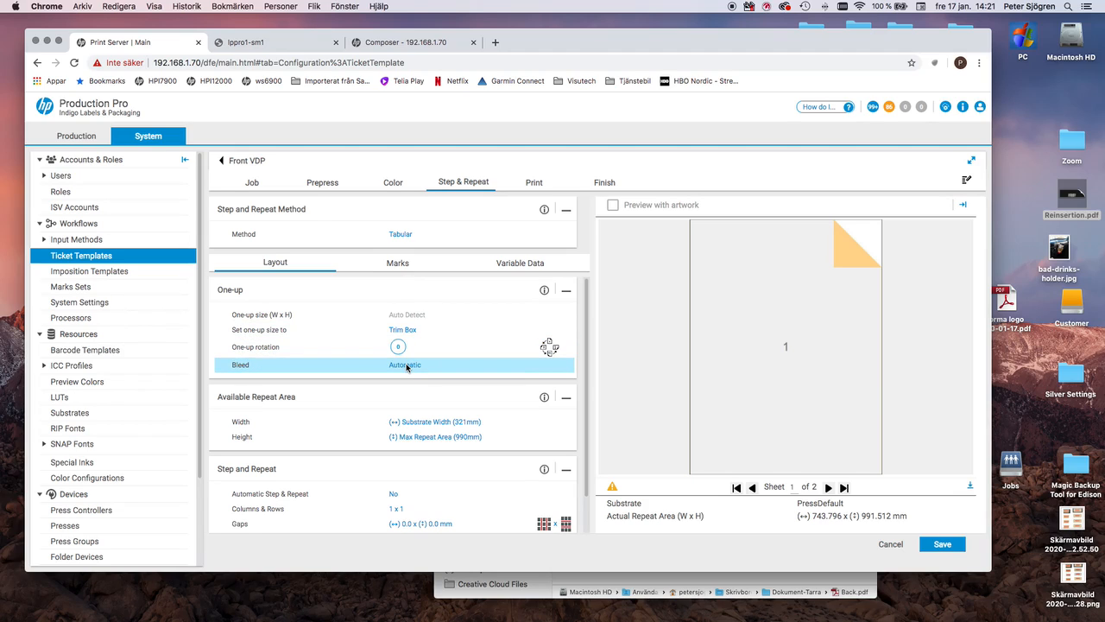
pyautogui.click(397, 494)
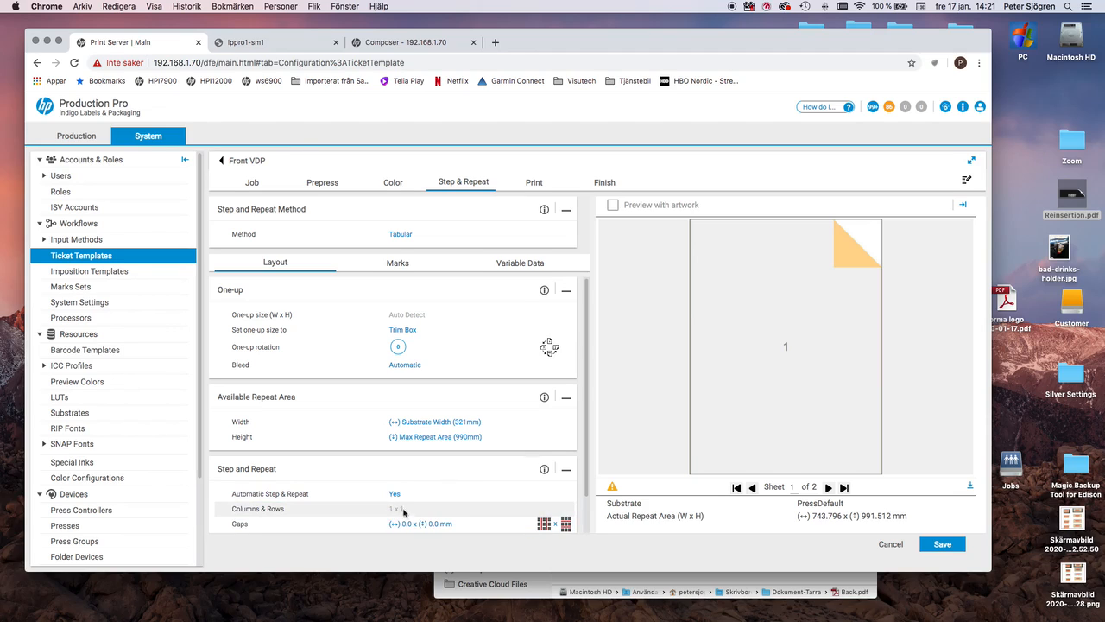
# Set the horizontal and vertical step-and-repeat gaps to 3.0 mm each
pyautogui.click(413, 524)
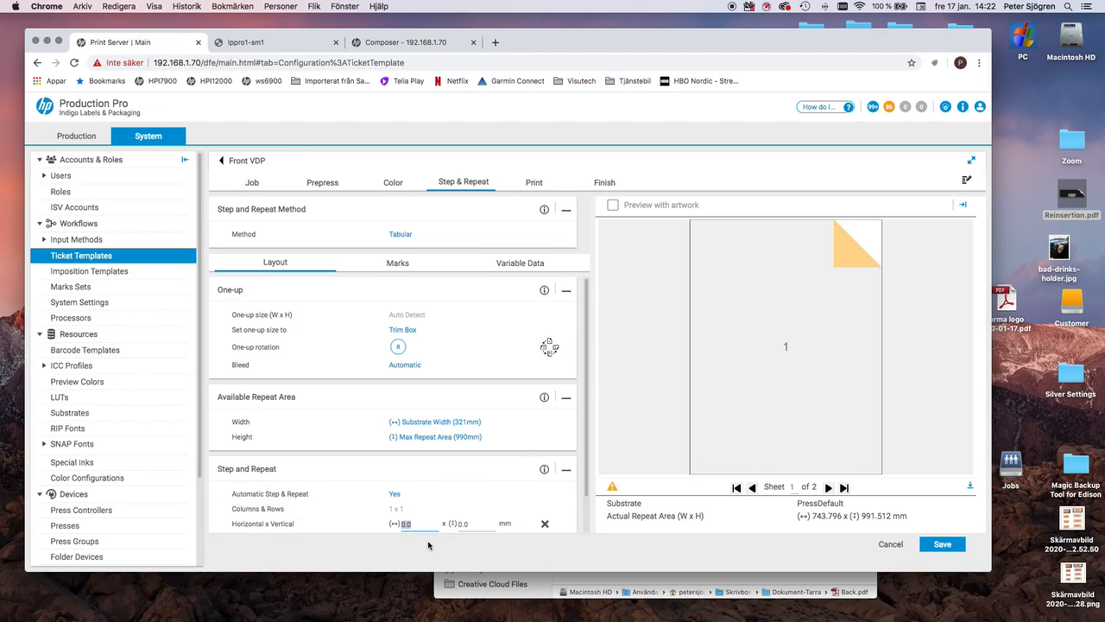
pyautogui.write('3')
pyautogui.press('Return')
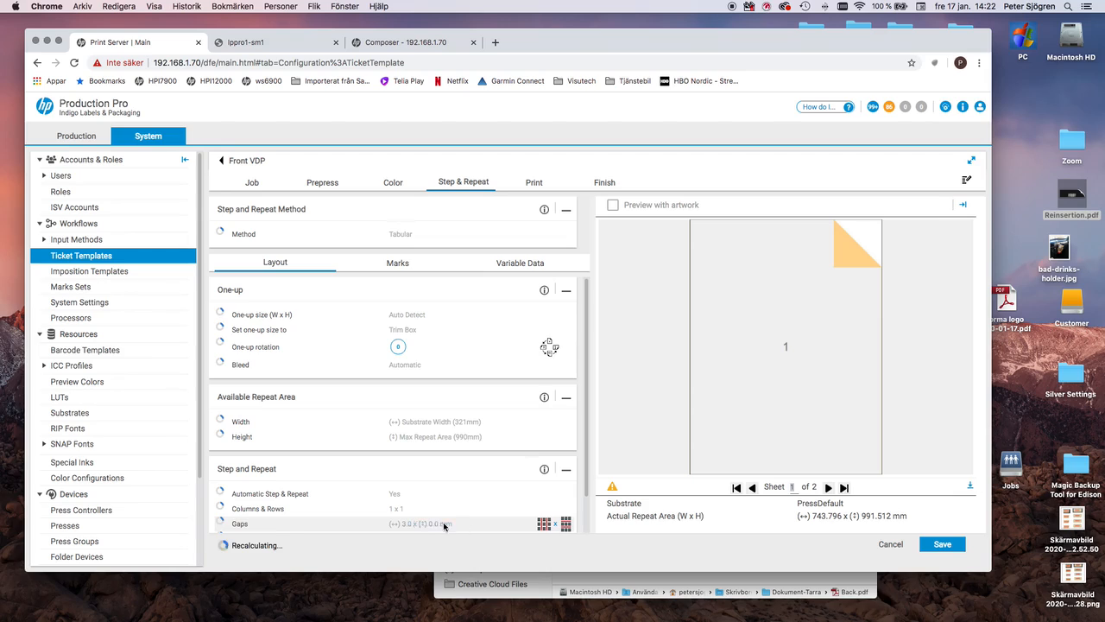
pyautogui.click(439, 525)
pyautogui.click(458, 524)
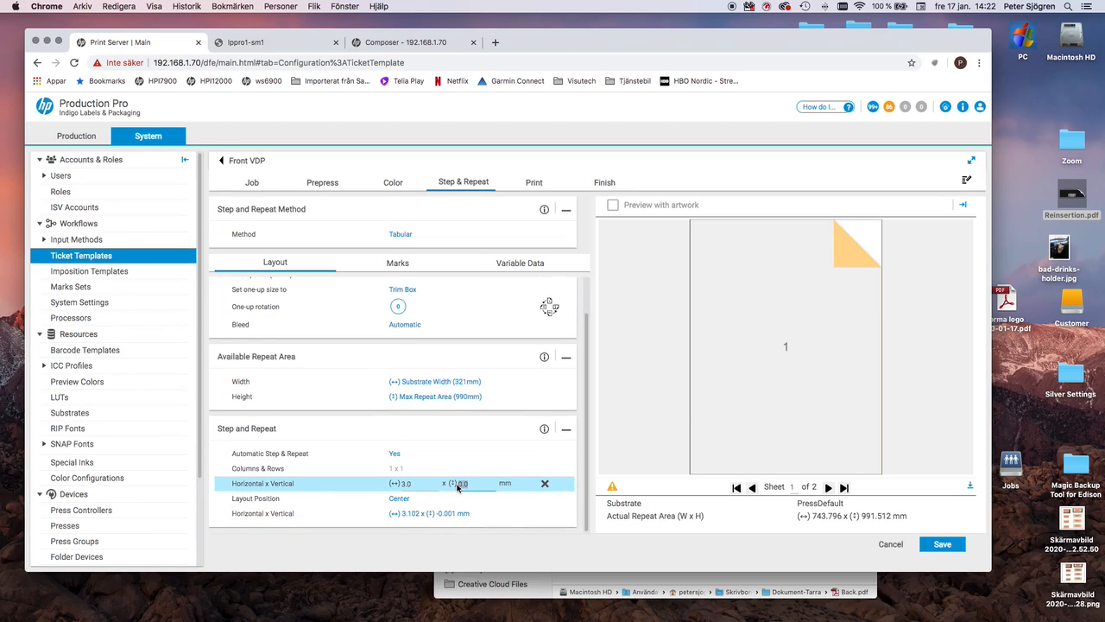
pyautogui.press('Return')
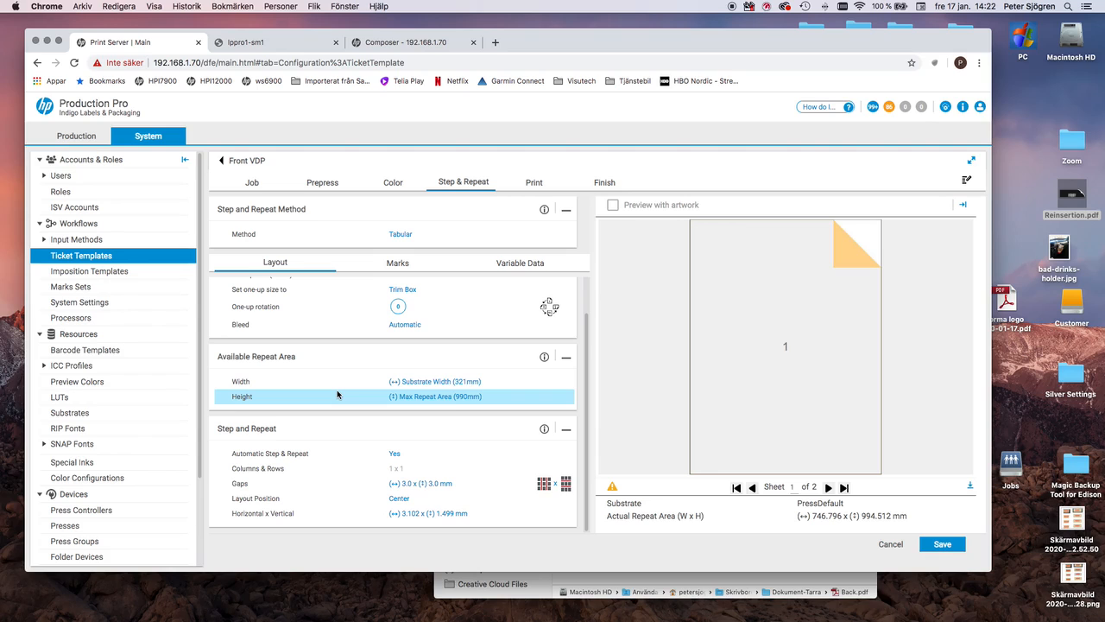
# Add the Eye Mark 2xRow.scms marks set to the template and acknowledge the margin warning
pyautogui.click(397, 262)
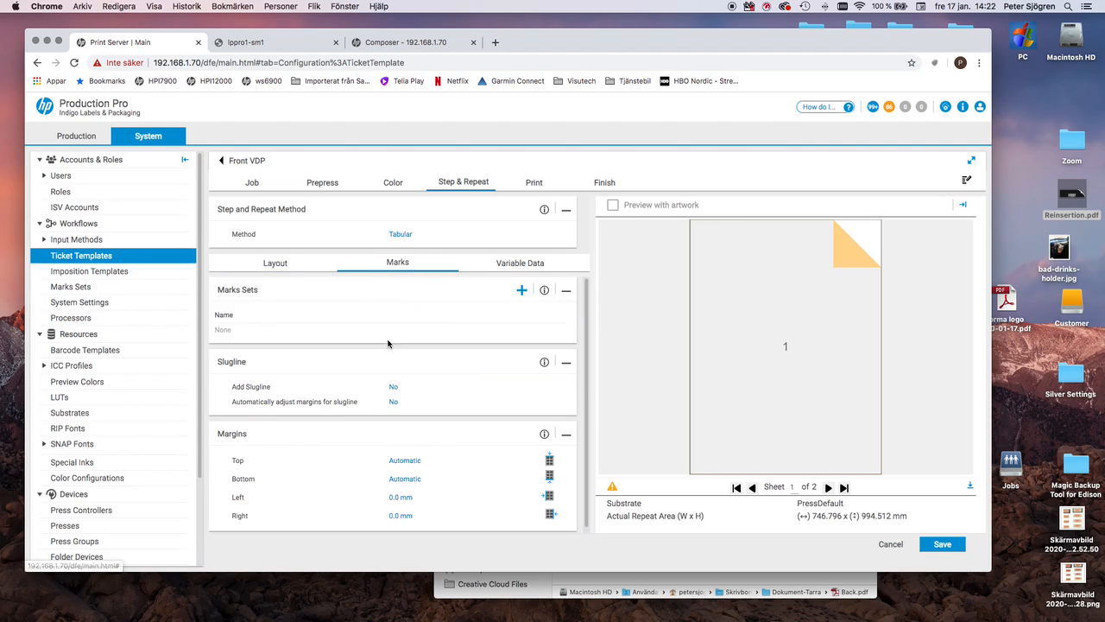
pyautogui.click(522, 290)
pyautogui.scroll(-3, 415, 319)
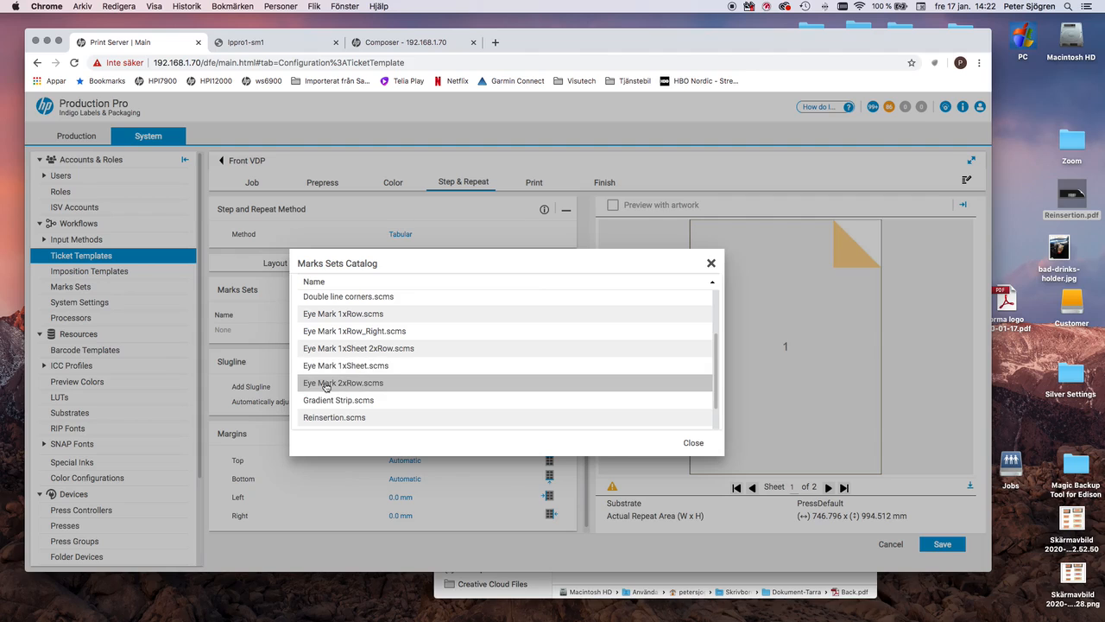
pyautogui.doubleClick(362, 383)
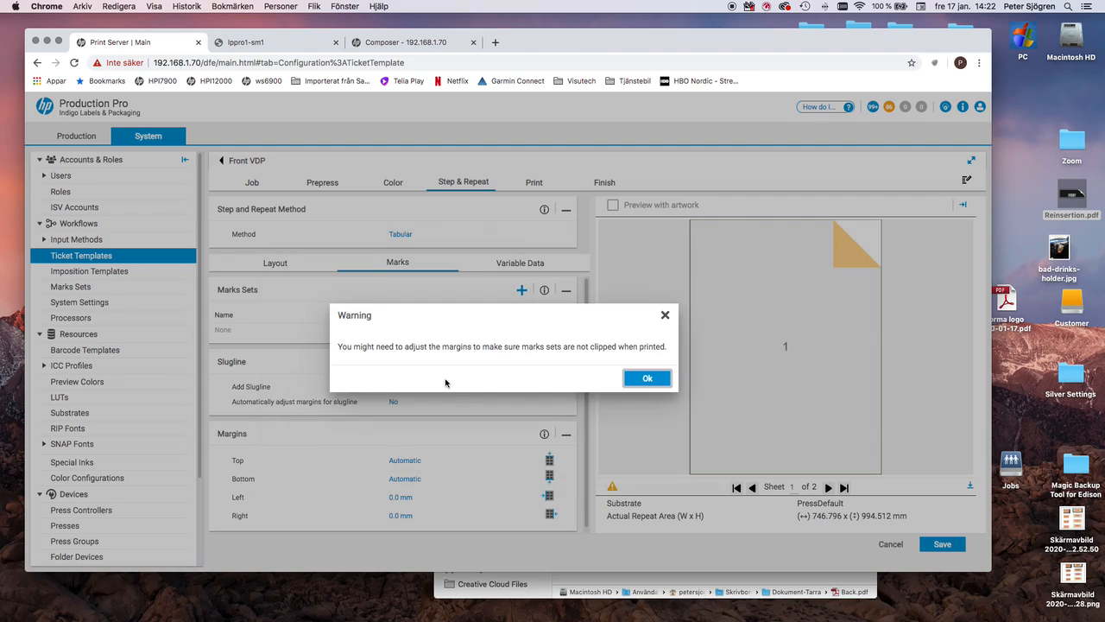
pyautogui.click(653, 383)
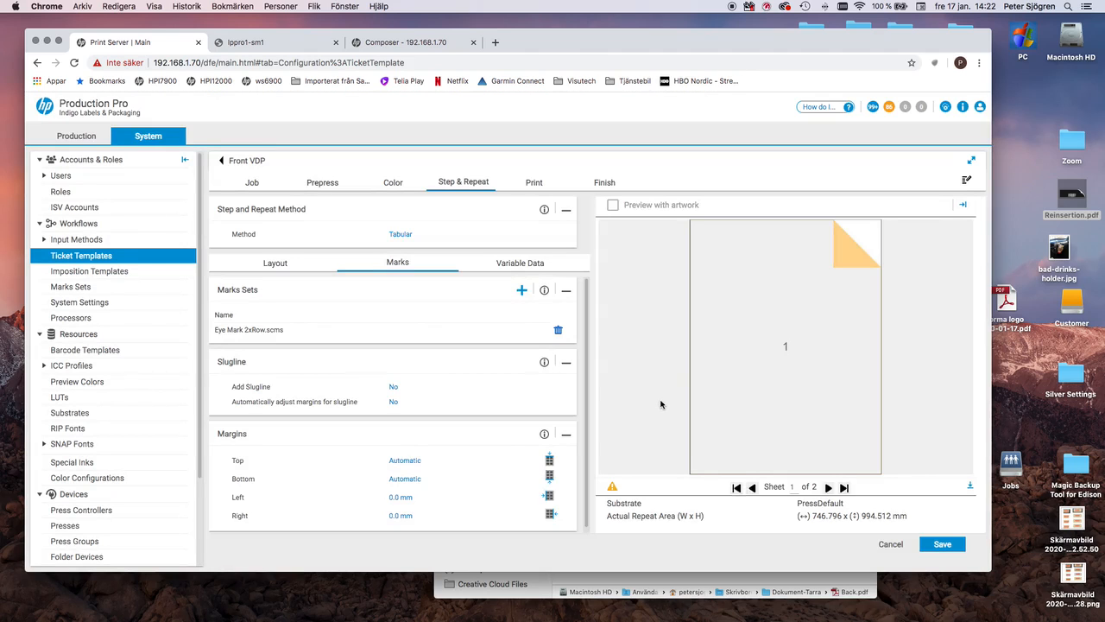
# Add the Reinsertion.scms marks set to the template as a second marks set
pyautogui.click(522, 290)
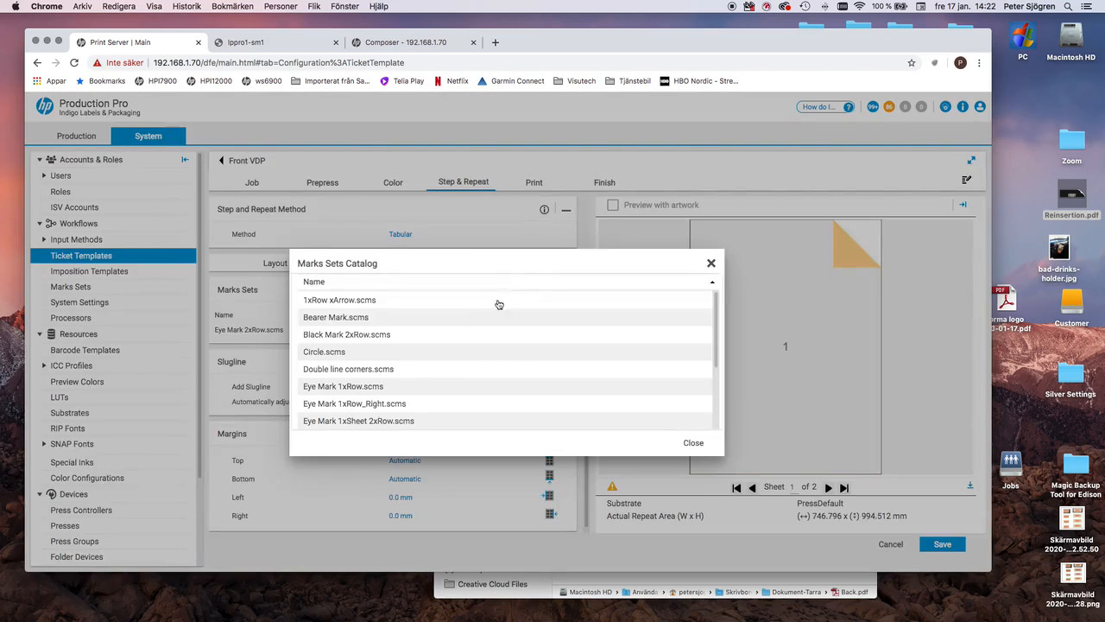
pyautogui.scroll(-3, 396, 358)
pyautogui.scroll(-1, 396, 359)
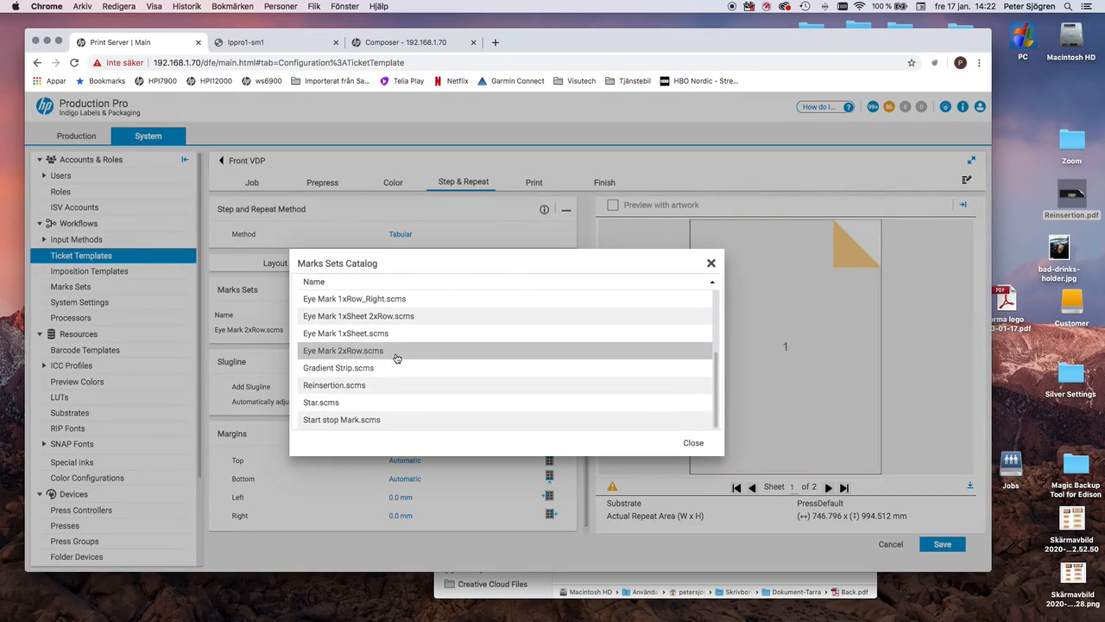
pyautogui.doubleClick(336, 386)
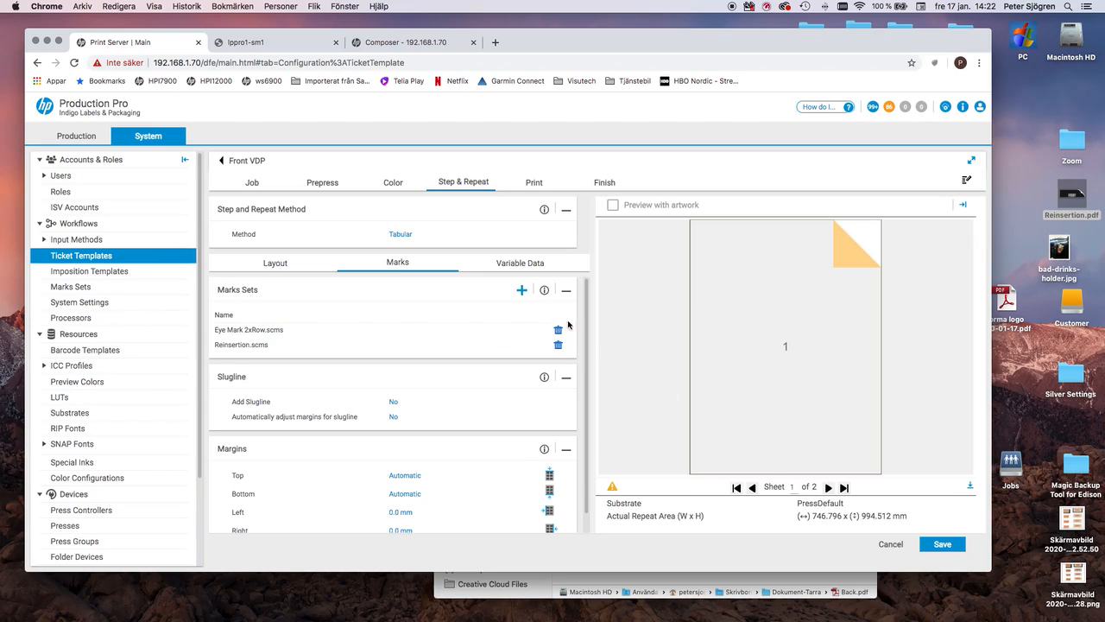
# Enable page distribution in the template's variable data settings and save the Front VDP template
pyautogui.click(522, 264)
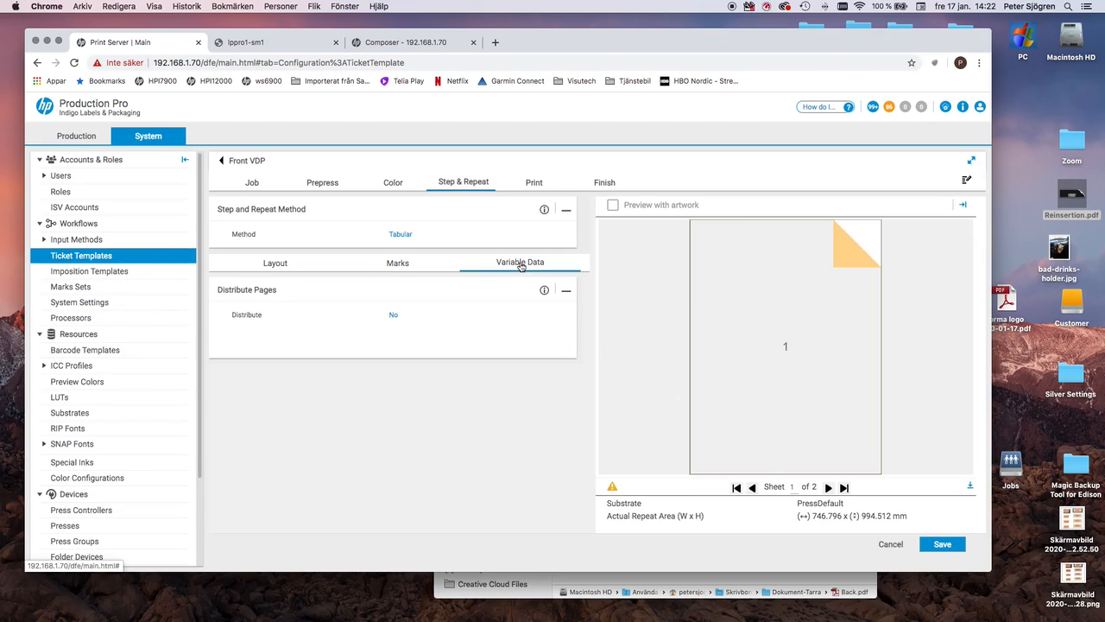
pyautogui.click(392, 317)
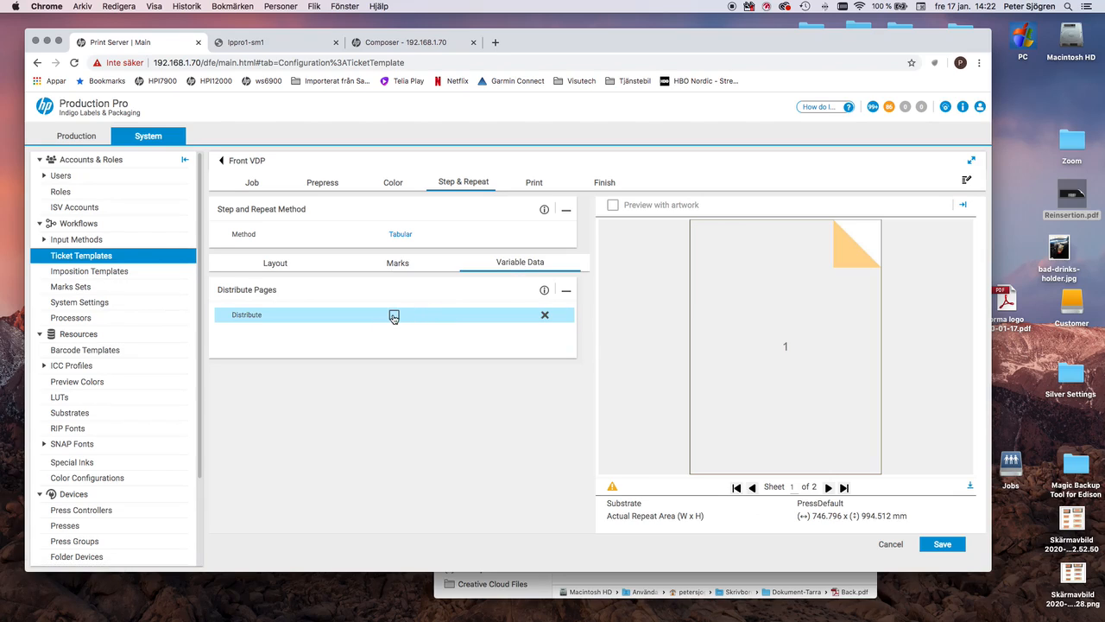
pyautogui.click(394, 316)
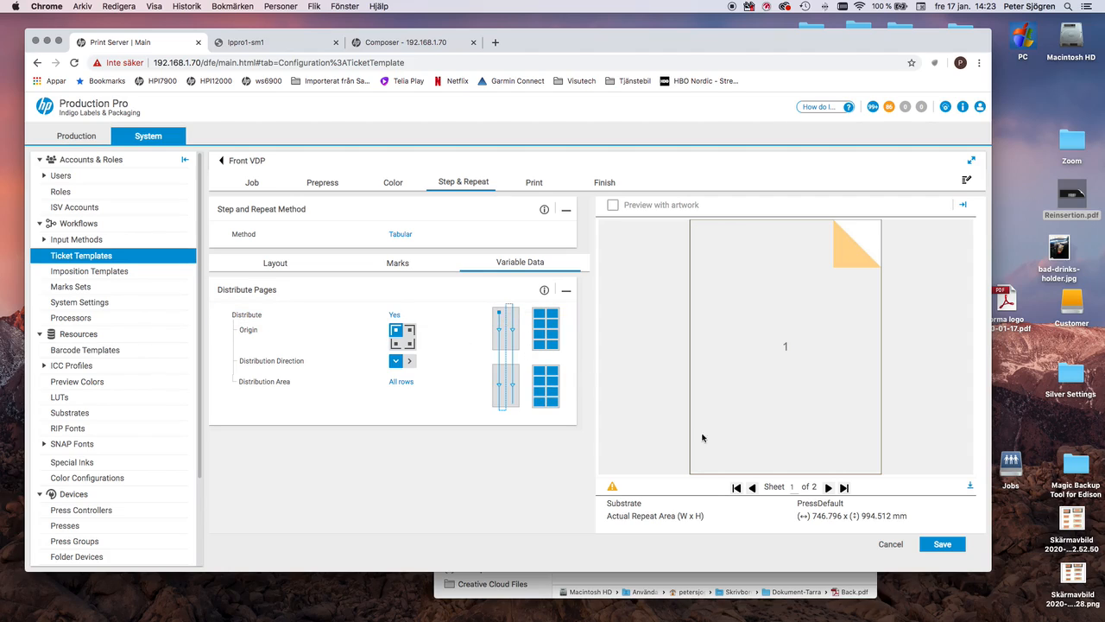
pyautogui.click(945, 545)
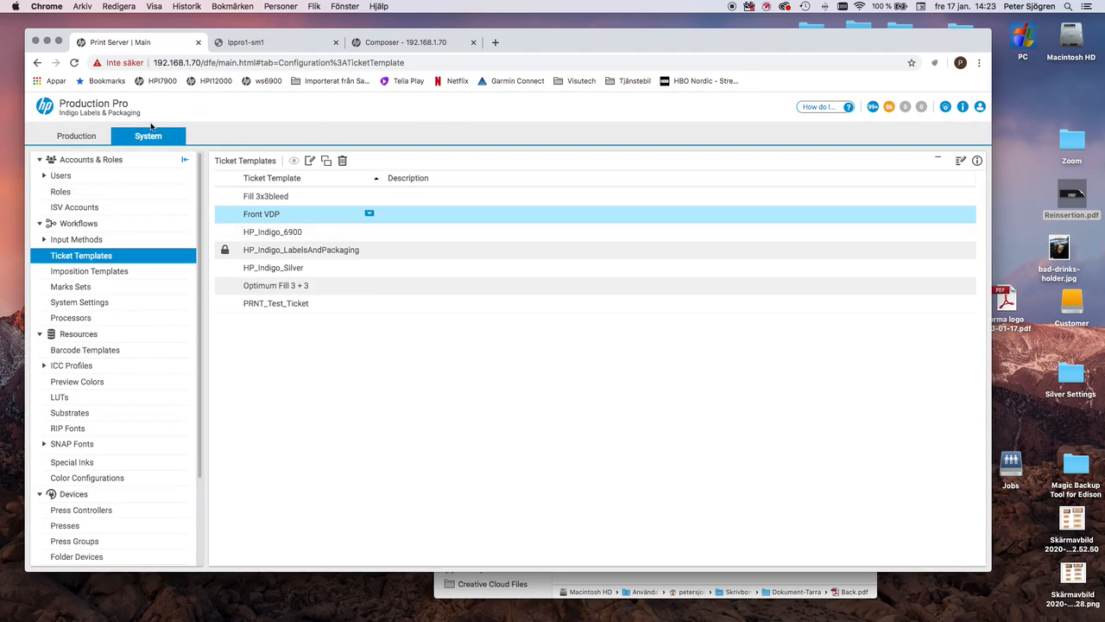
# Start a job import for press hpi6900-1 and load Front.pdf from the desktop folder Dokument-Tarra
pyautogui.click(76, 136)
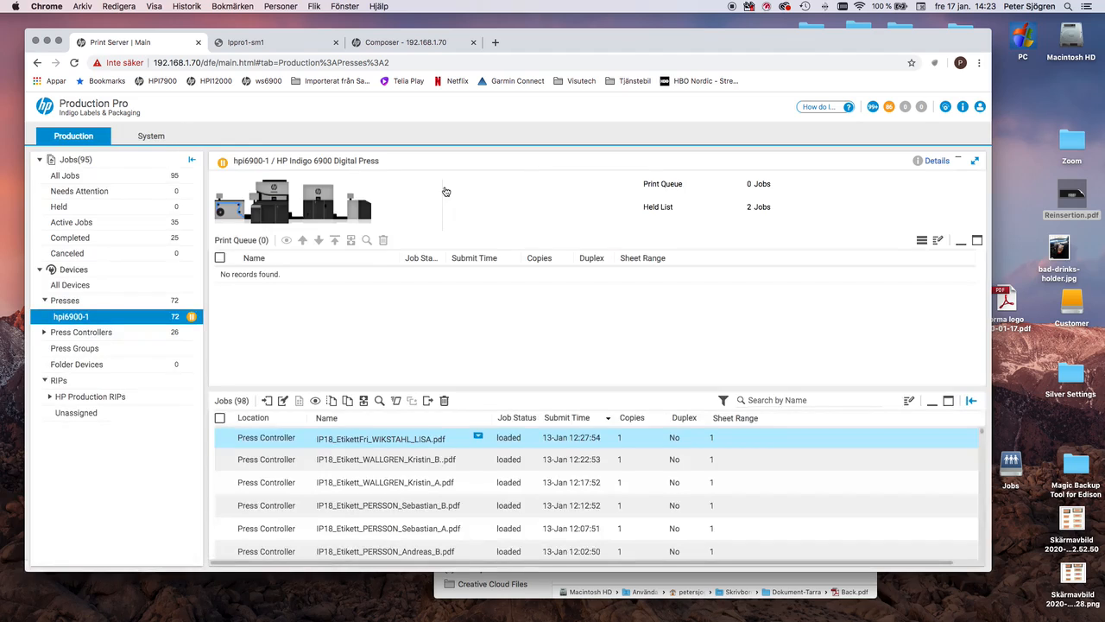
pyautogui.click(267, 402)
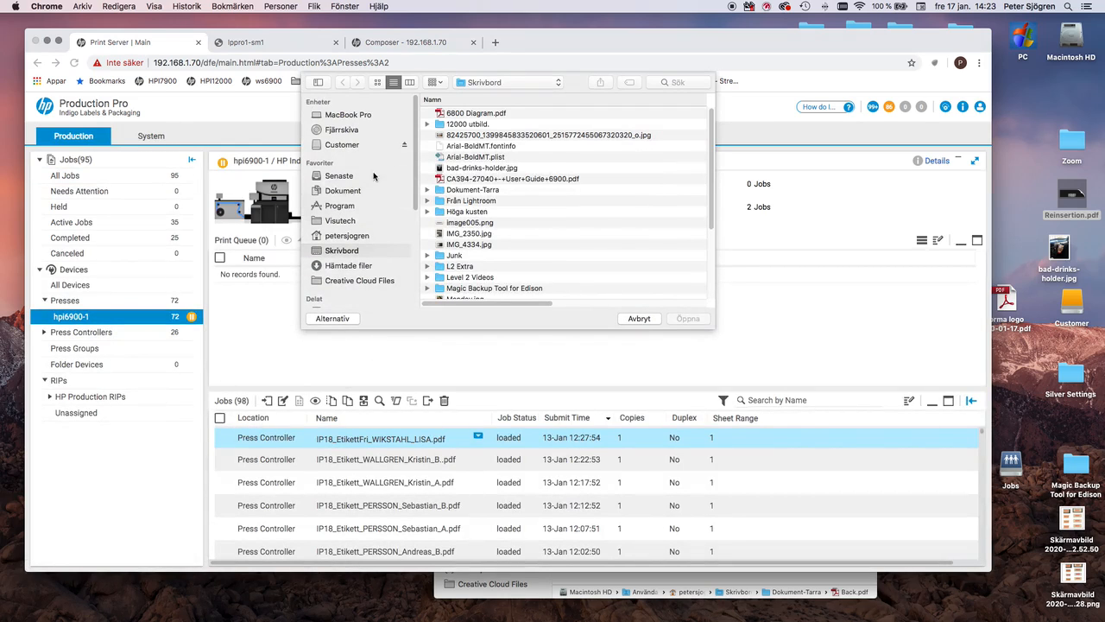
pyautogui.click(343, 192)
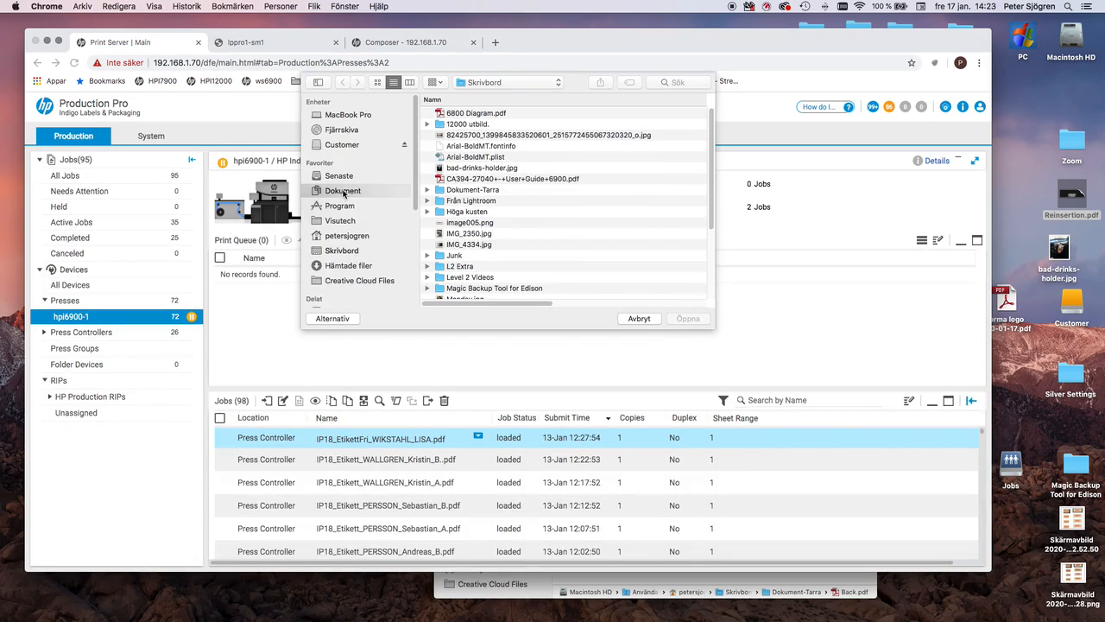
pyautogui.click(344, 252)
pyautogui.scroll(2, 483, 172)
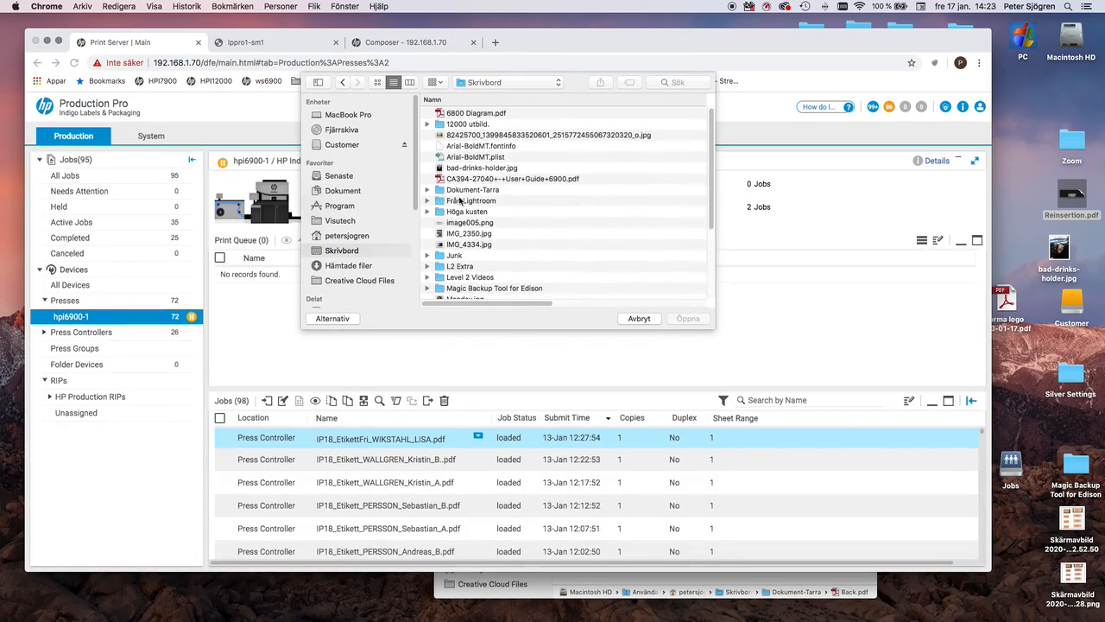
pyautogui.doubleClick(464, 190)
pyautogui.click(460, 138)
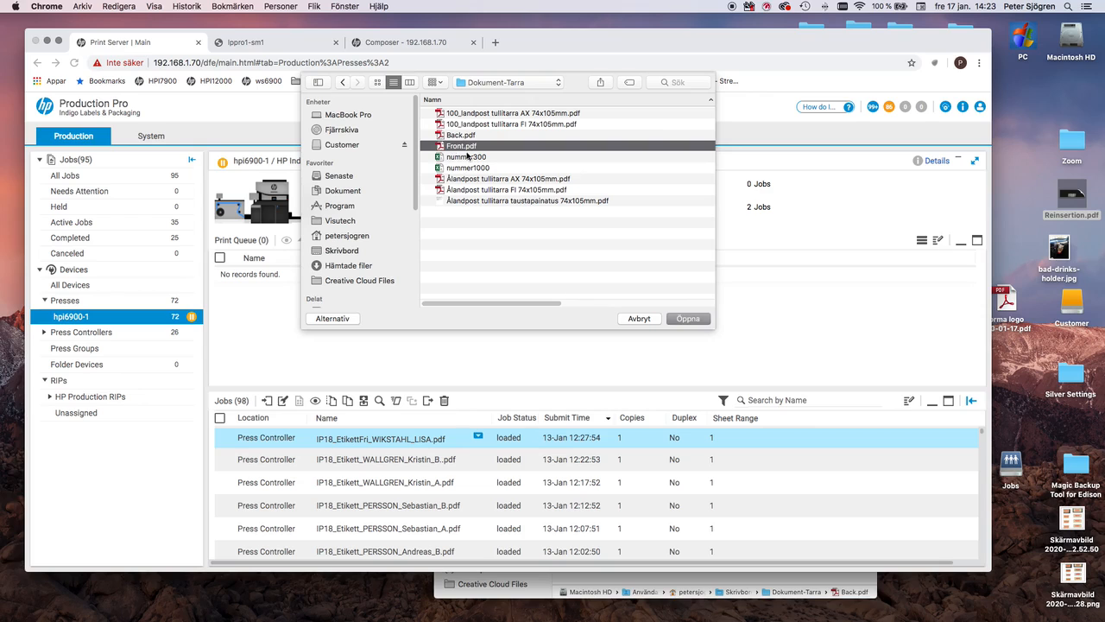
pyautogui.click(690, 317)
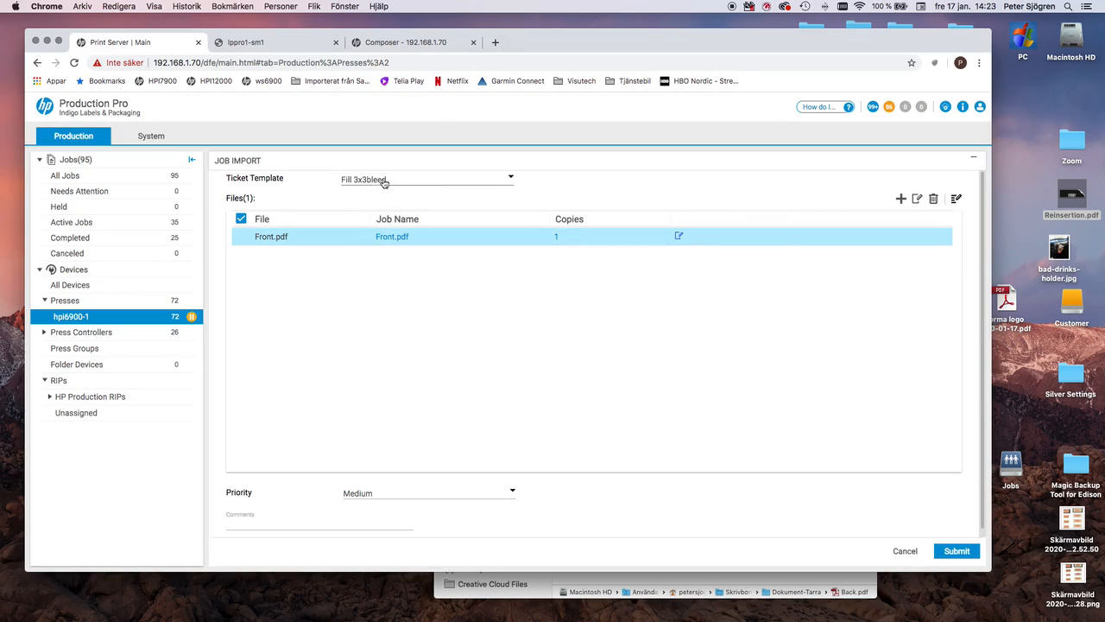
# Assign the Front VDP ticket template to the Front.pdf import and submit the job
pyautogui.click(378, 179)
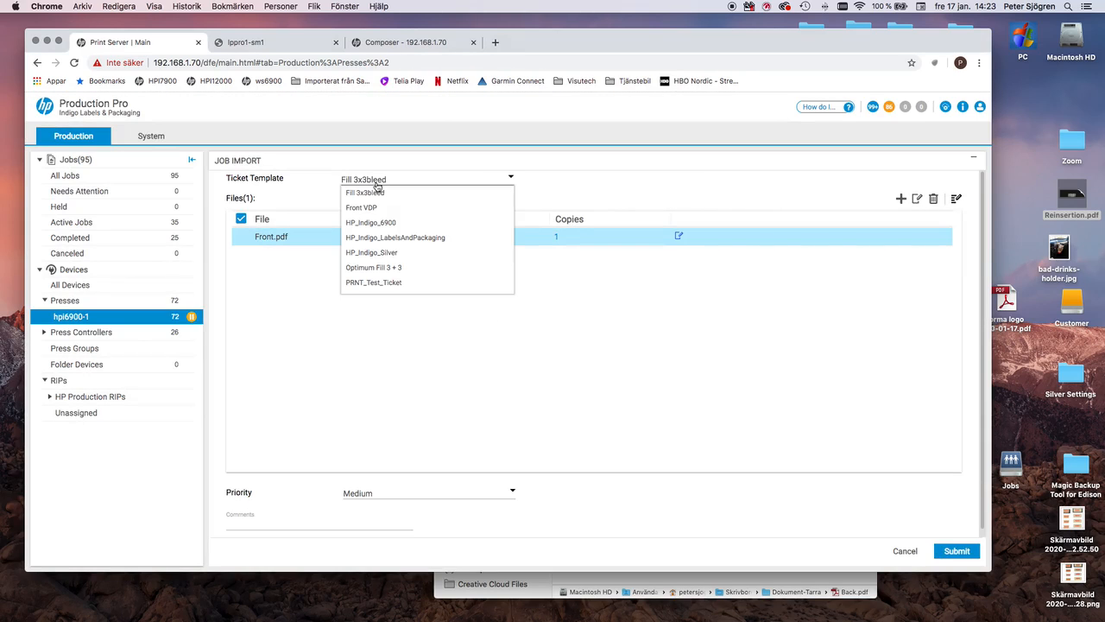
pyautogui.click(375, 208)
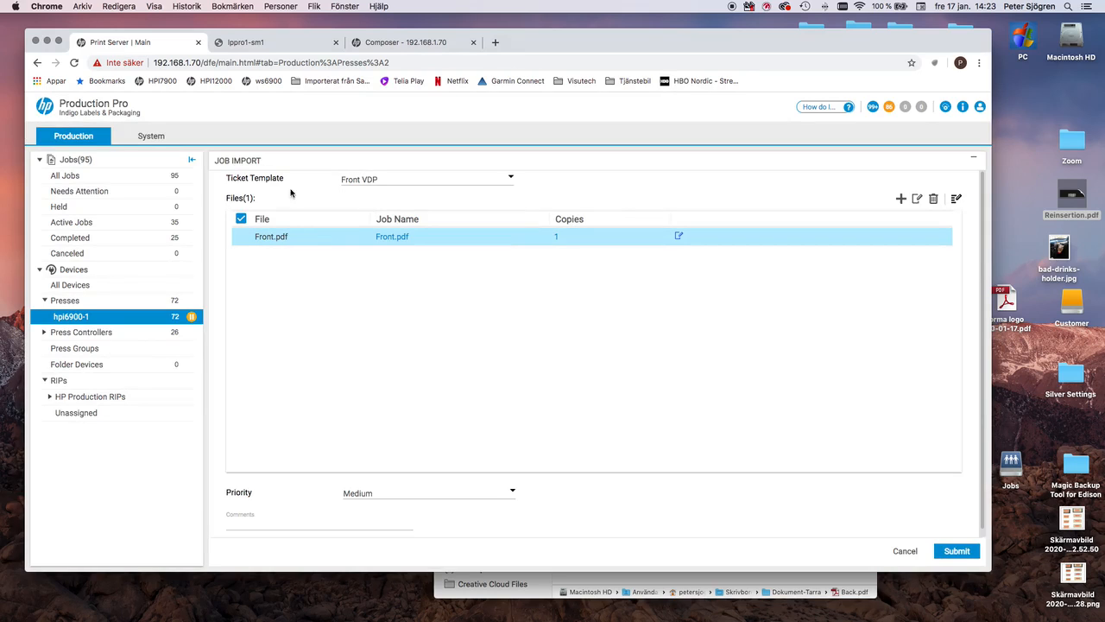
pyautogui.click(955, 551)
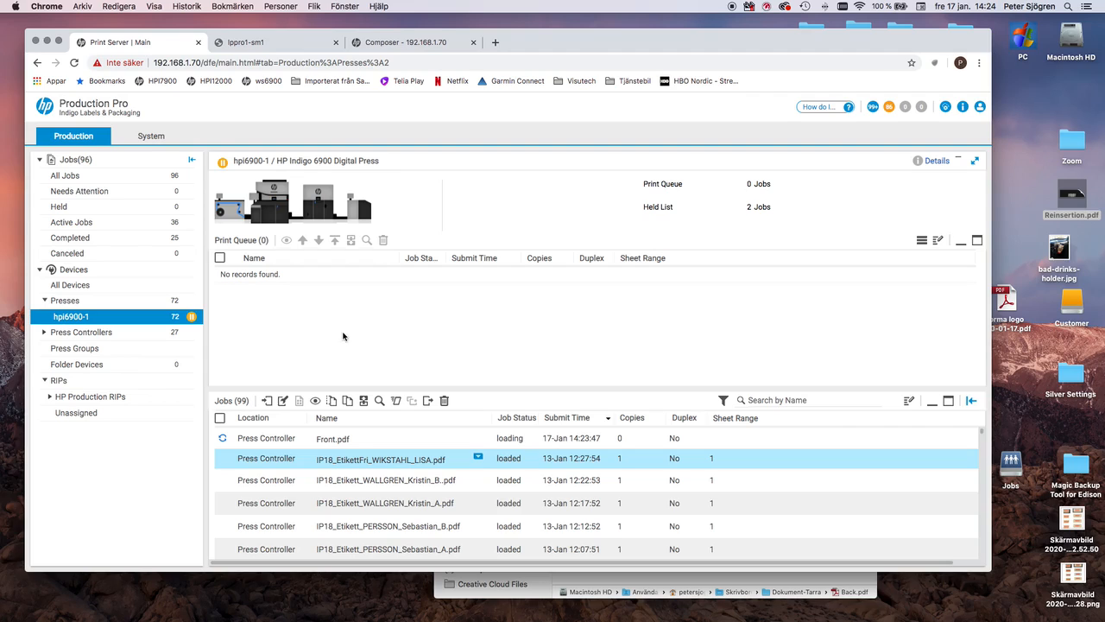
# Preview the Front.pdf job from the list of all jobs, examine the numbering on images 1 and 2, and close the preview
pyautogui.click(74, 176)
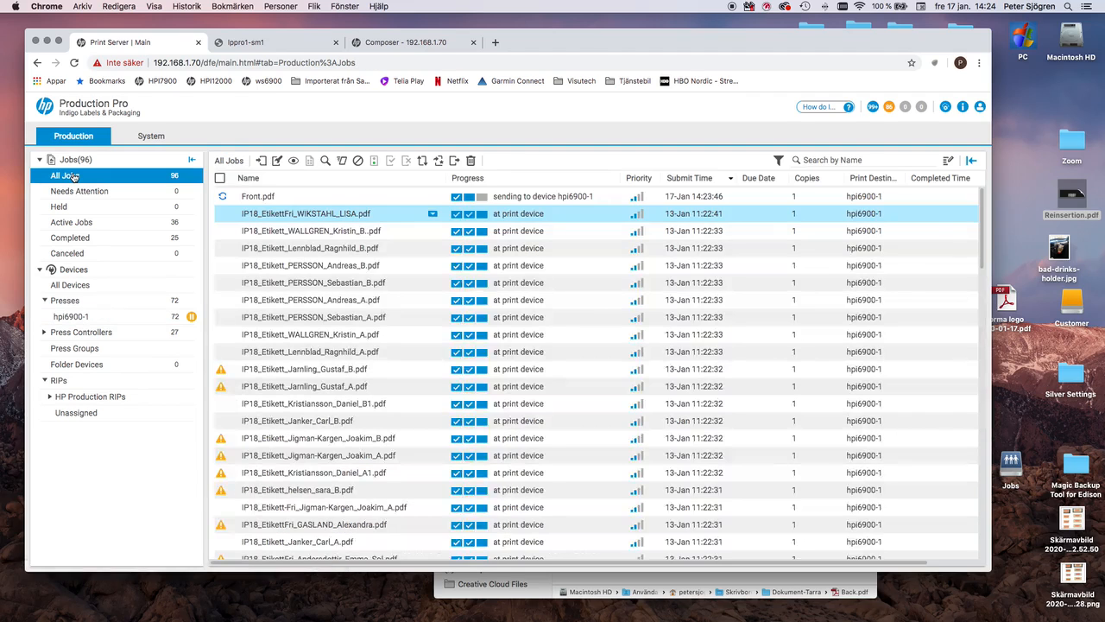
pyautogui.click(258, 197)
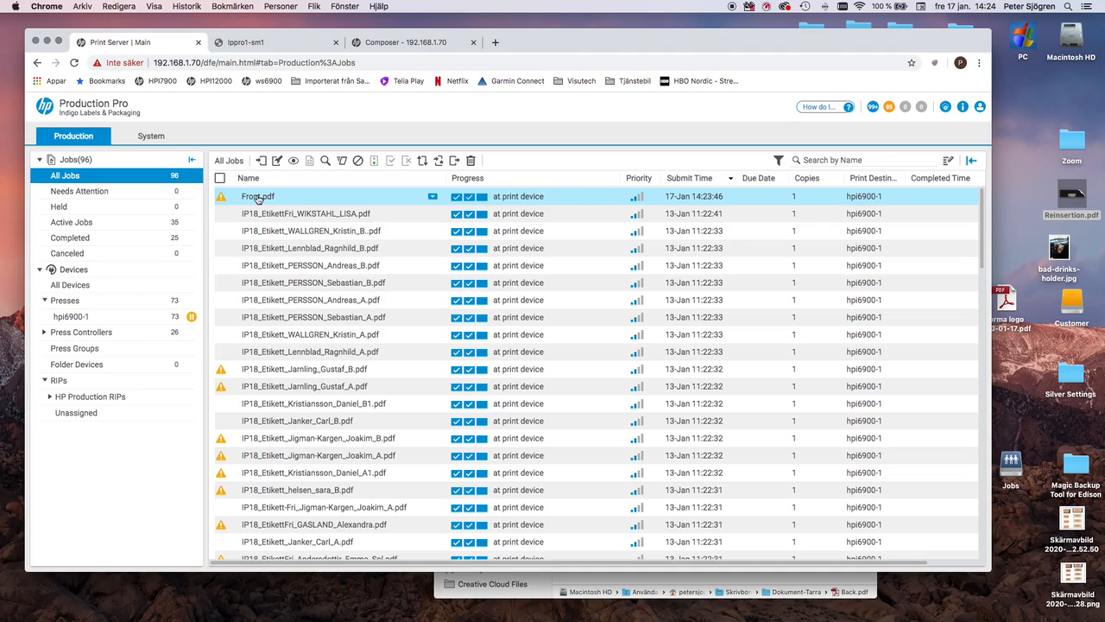
pyautogui.click(293, 161)
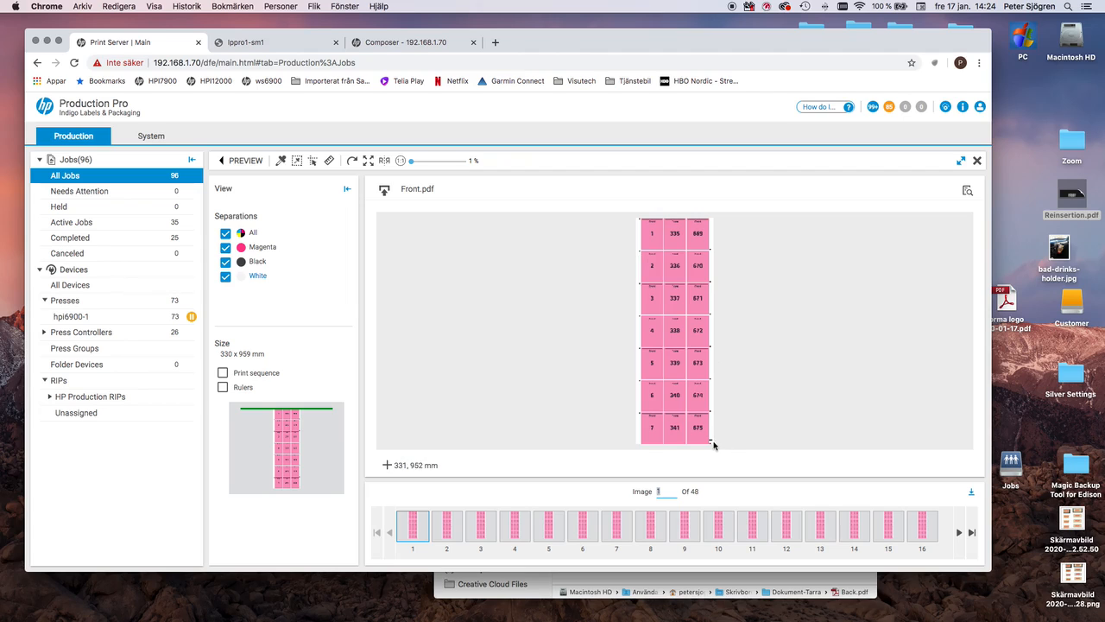
pyautogui.click(456, 531)
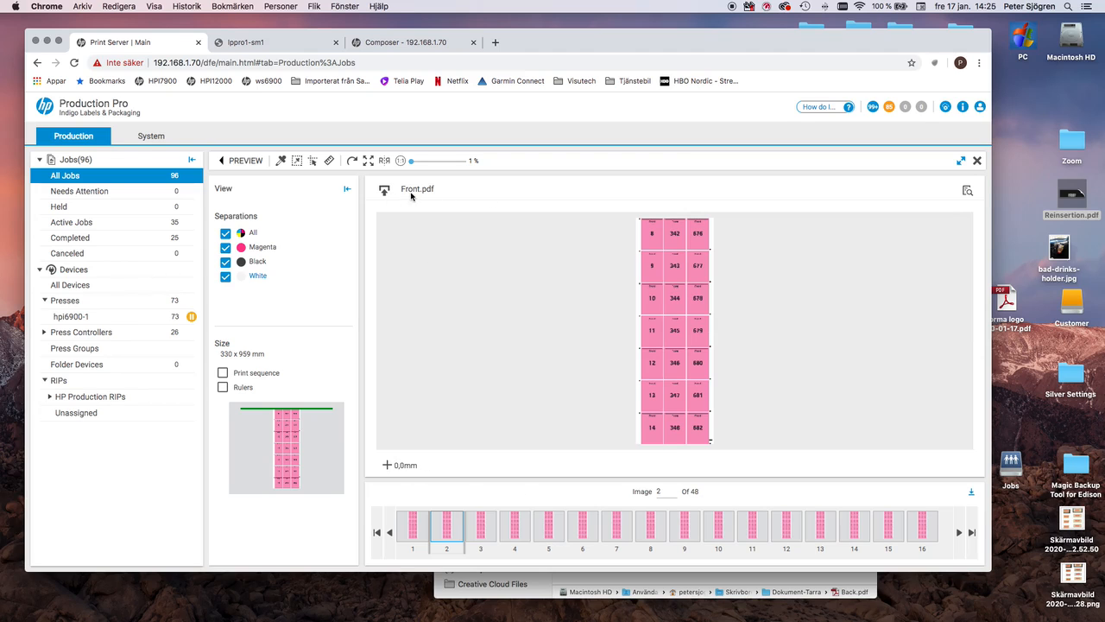
pyautogui.click(976, 160)
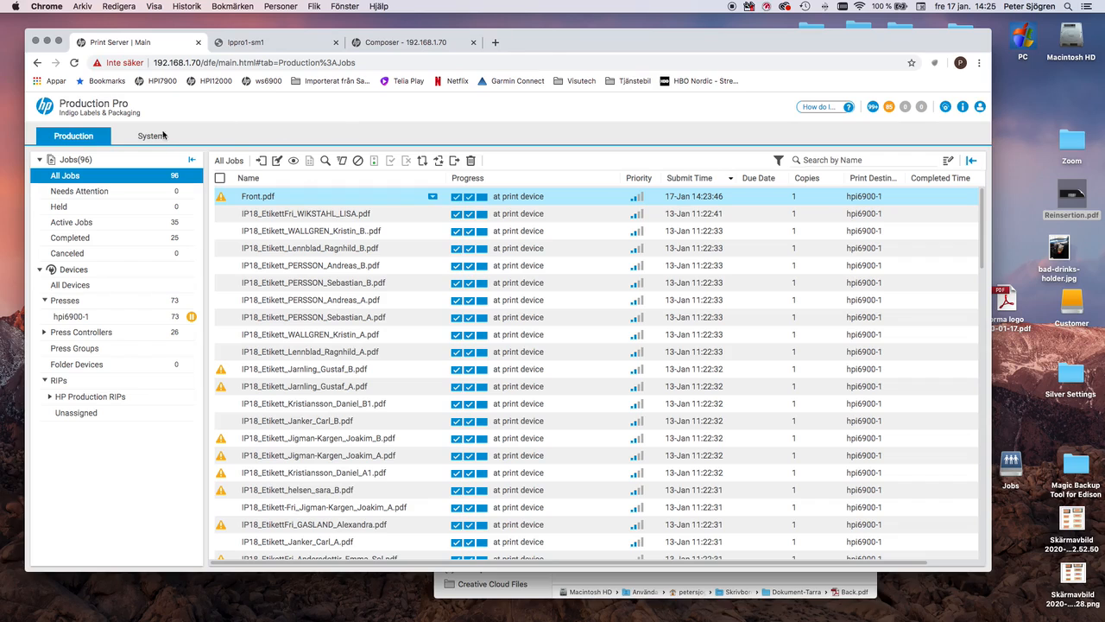
# Duplicate the Front VDP ticket template and save the copy as Back VDP
pyautogui.click(148, 137)
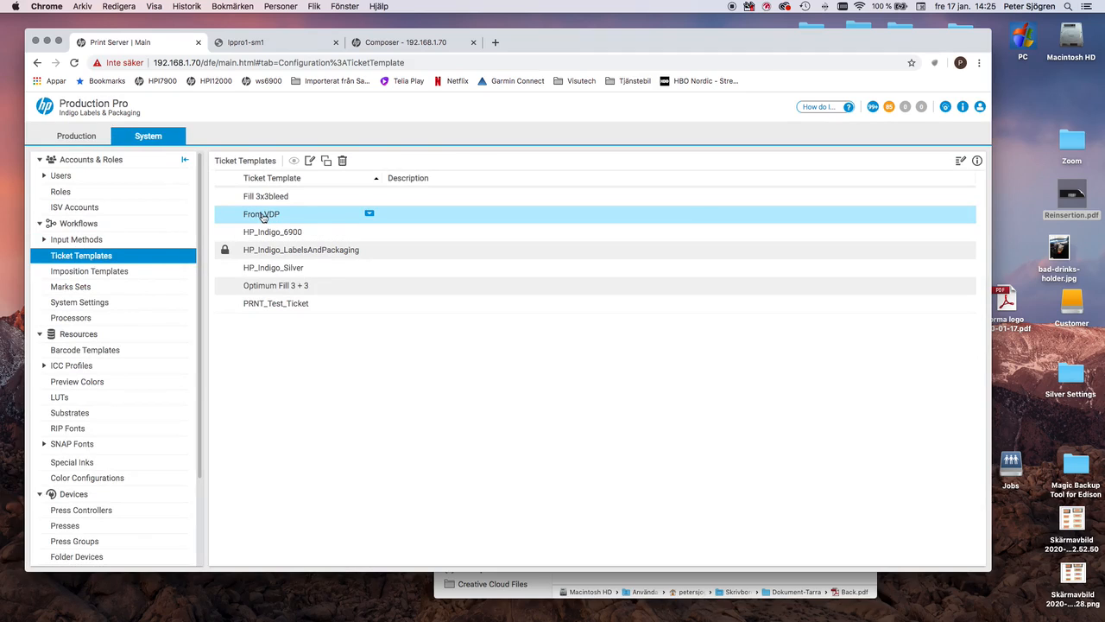
pyautogui.click(370, 213)
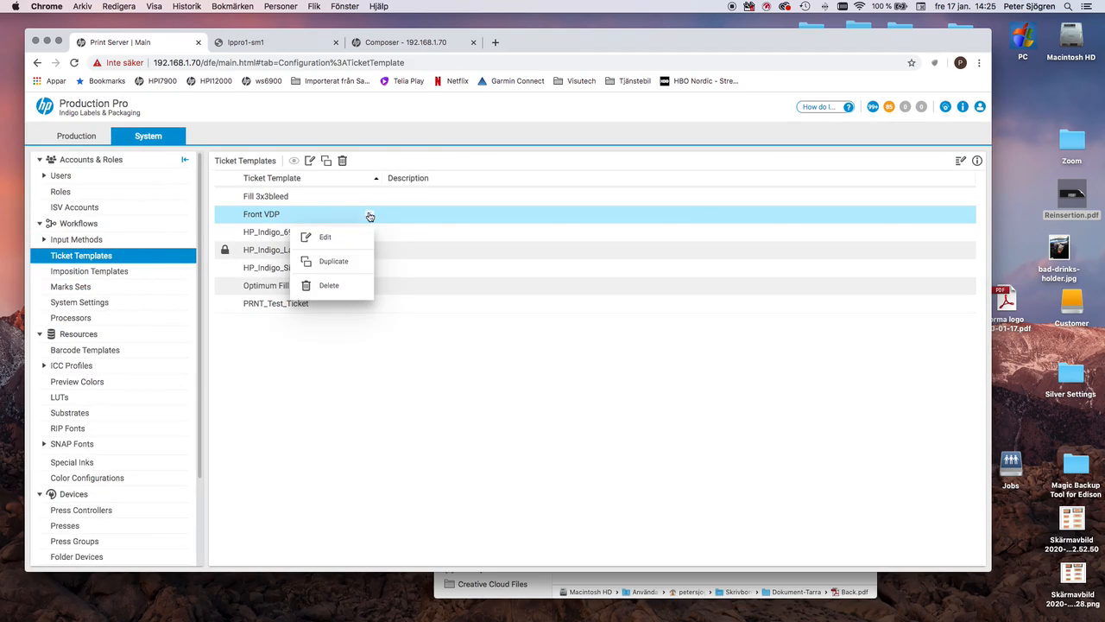
pyautogui.click(341, 260)
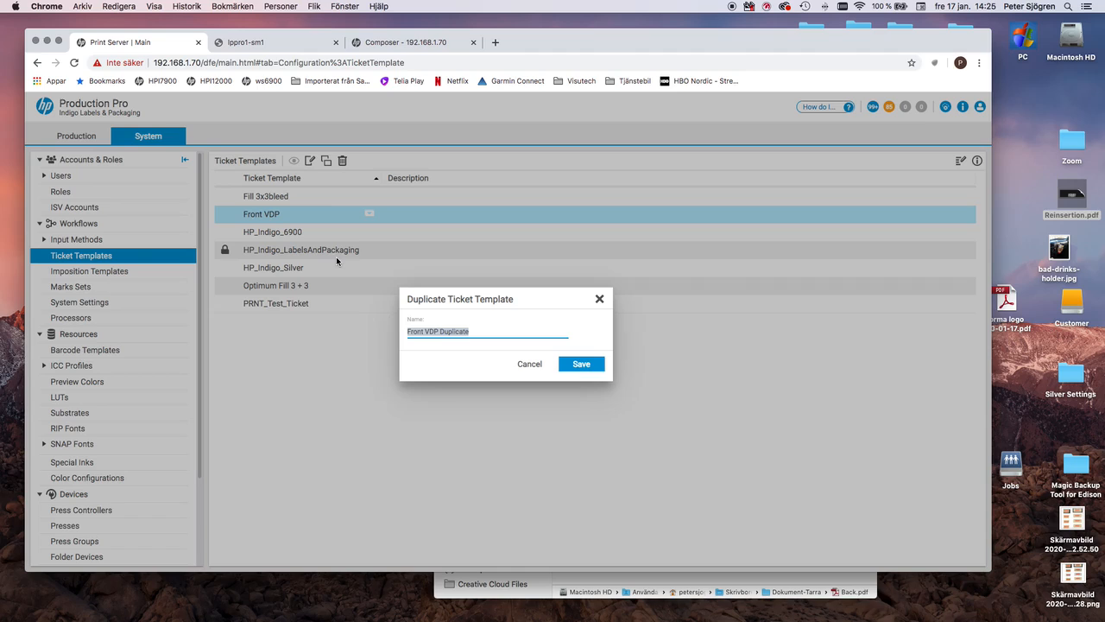
pyautogui.click(425, 332)
pyautogui.moveTo(423, 331); pyautogui.dragTo(386, 334)
pyautogui.write('Back VDP')
pyautogui.click(571, 362)
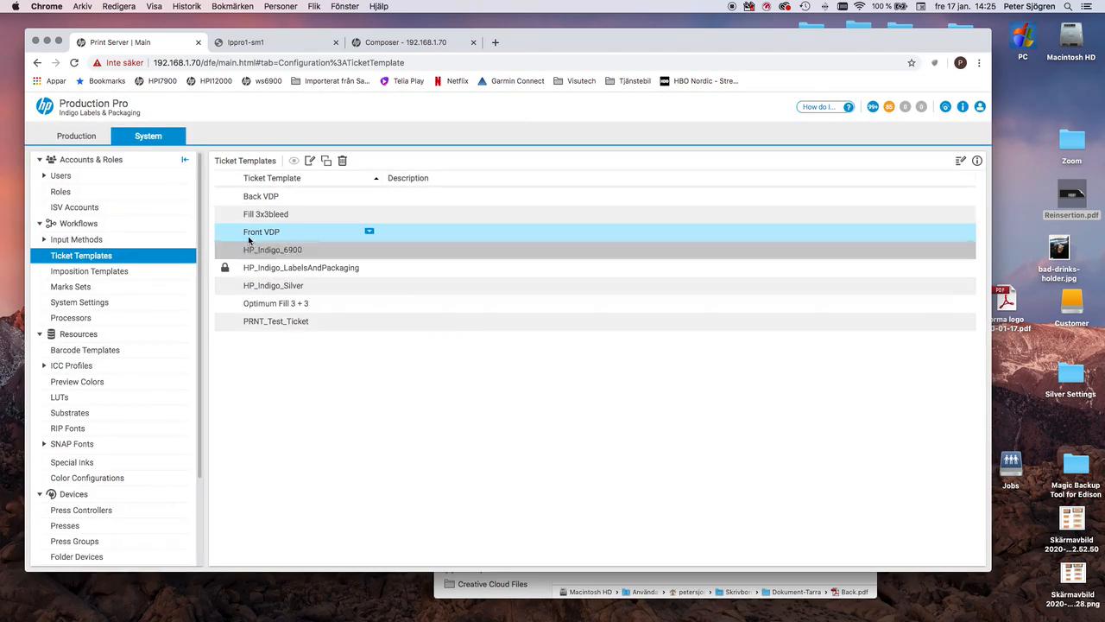
# Edit the Back VDP template and remove the Eye Mark 2xRow and Reinsertion marks sets from its step-and-repeat settings
pyautogui.click(279, 198)
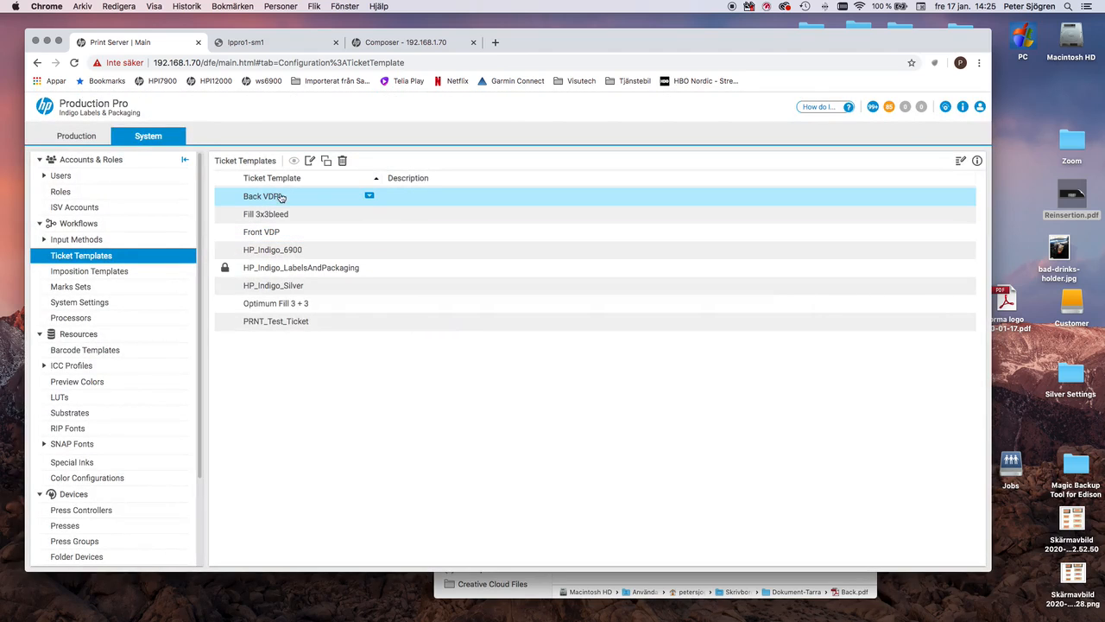
pyautogui.click(370, 197)
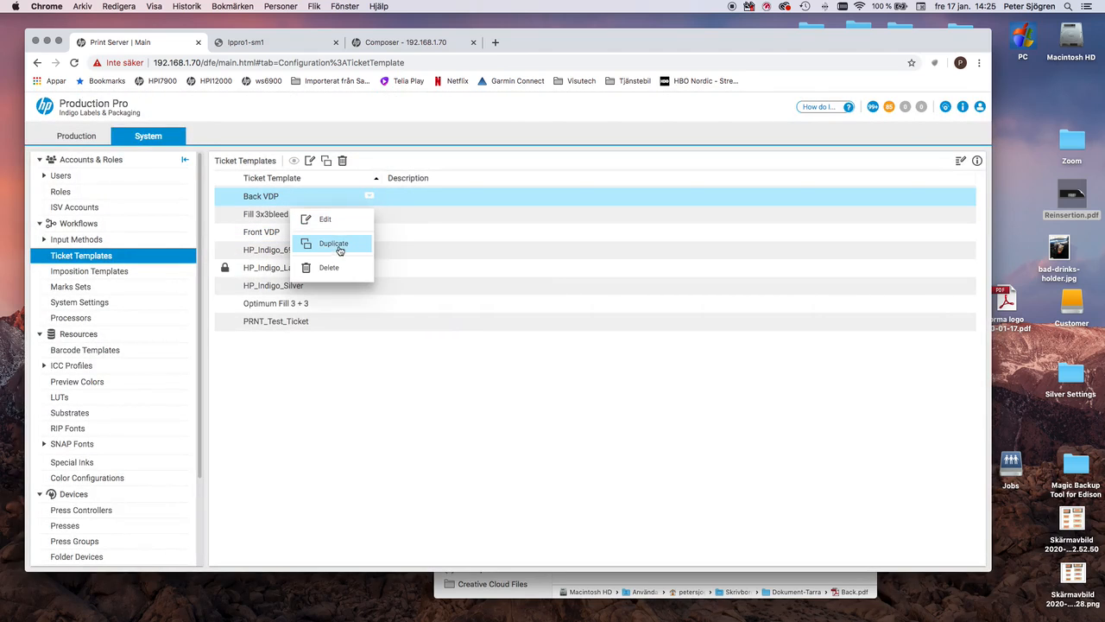
pyautogui.click(327, 220)
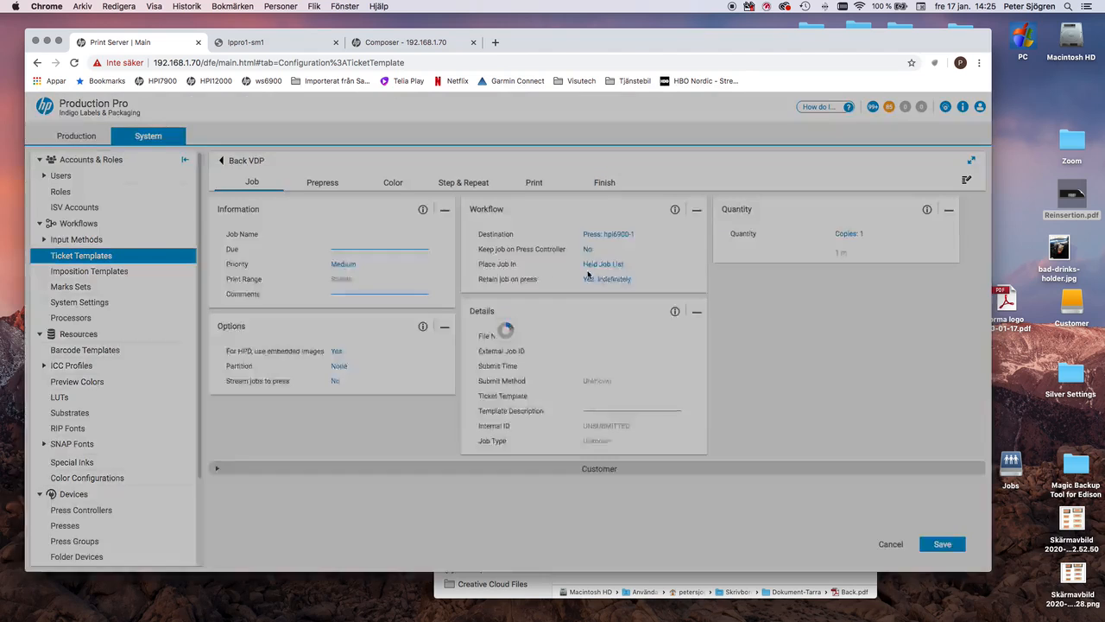
pyautogui.click(471, 183)
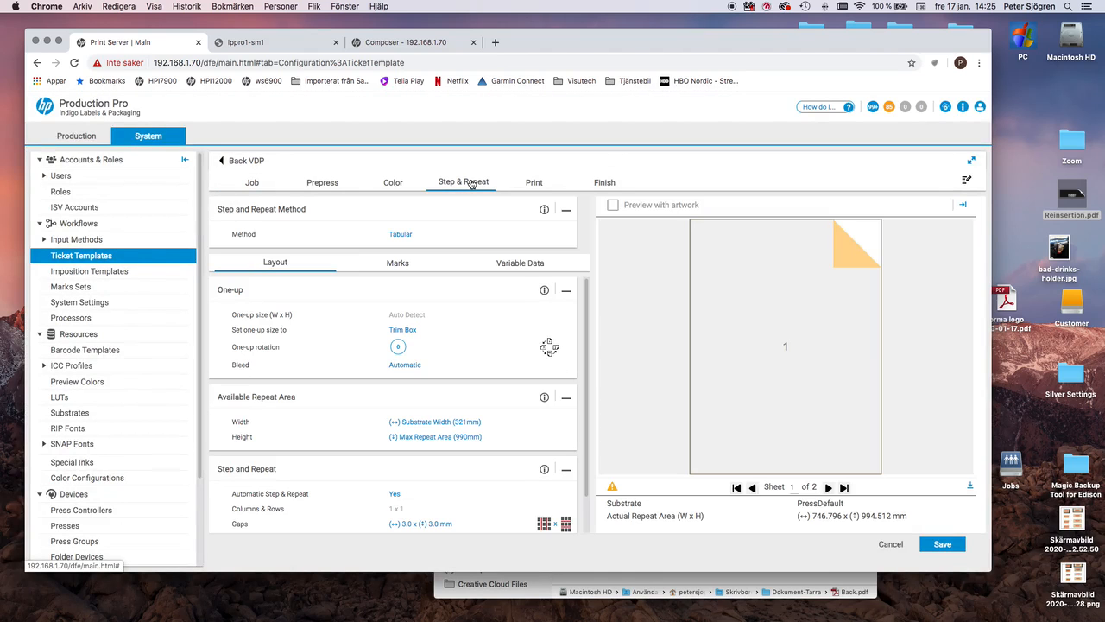
pyautogui.click(397, 263)
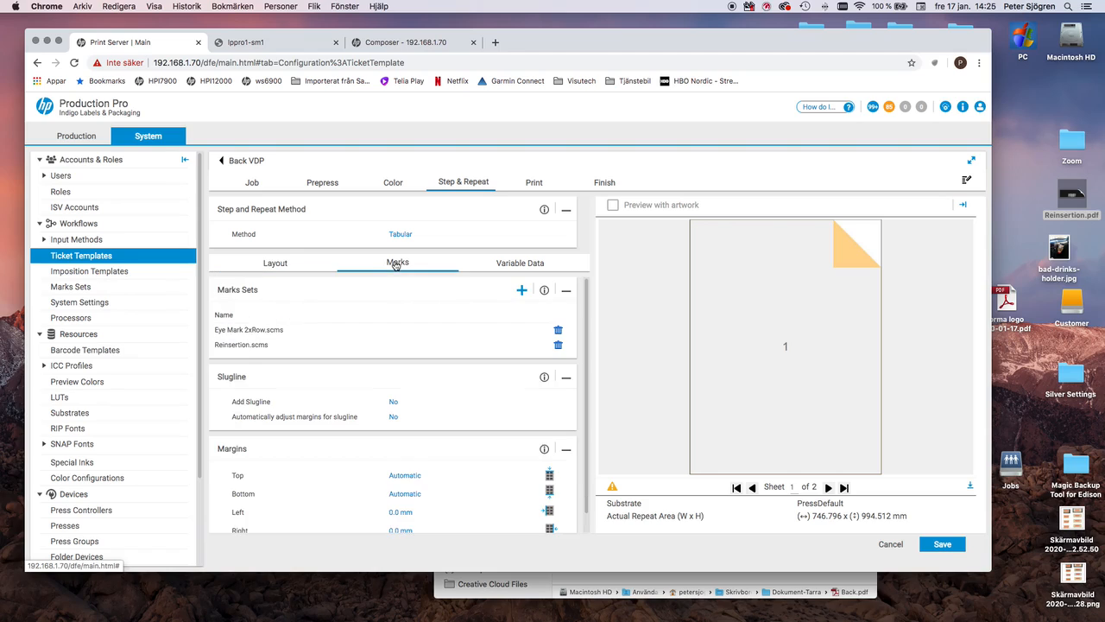
pyautogui.click(558, 344)
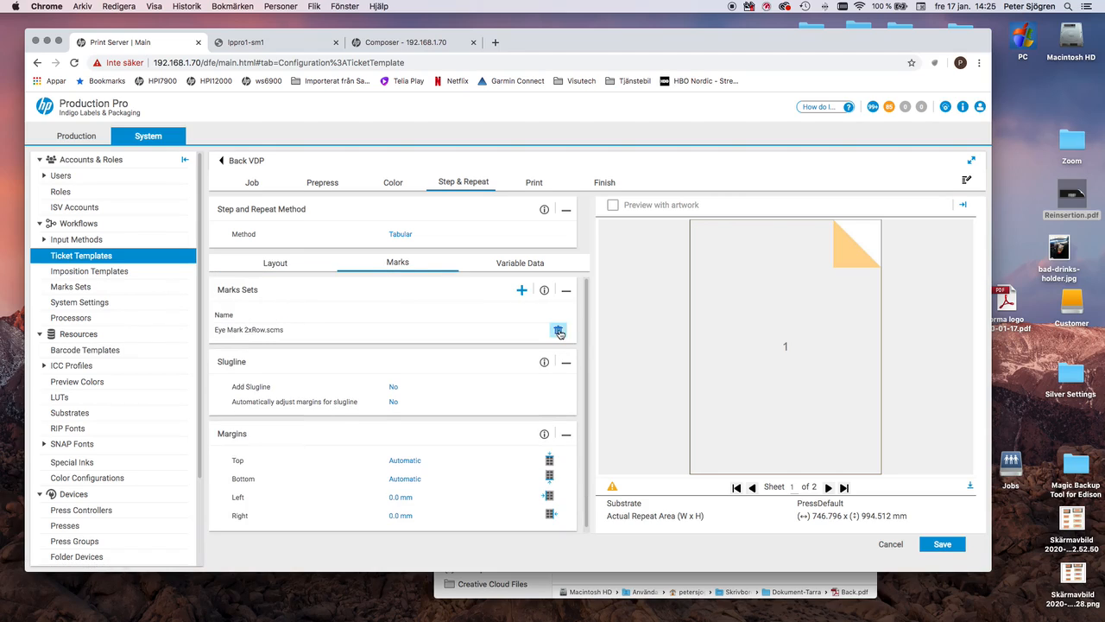
pyautogui.click(558, 330)
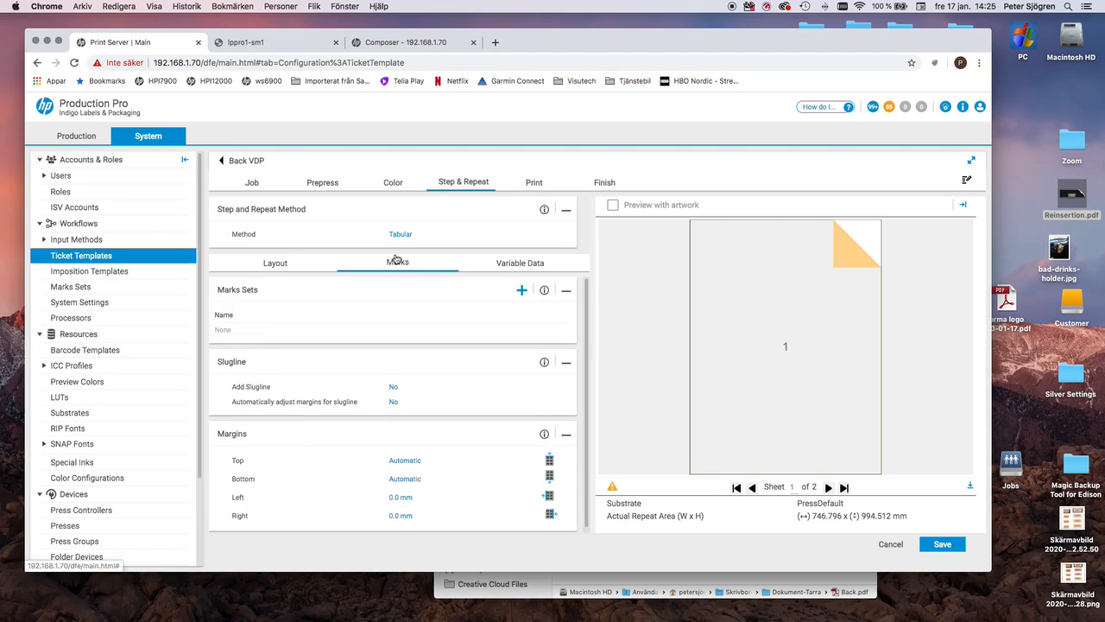
# Set the variable data distribution origin to the bottom-left corner and save the Back VDP template
pyautogui.click(520, 263)
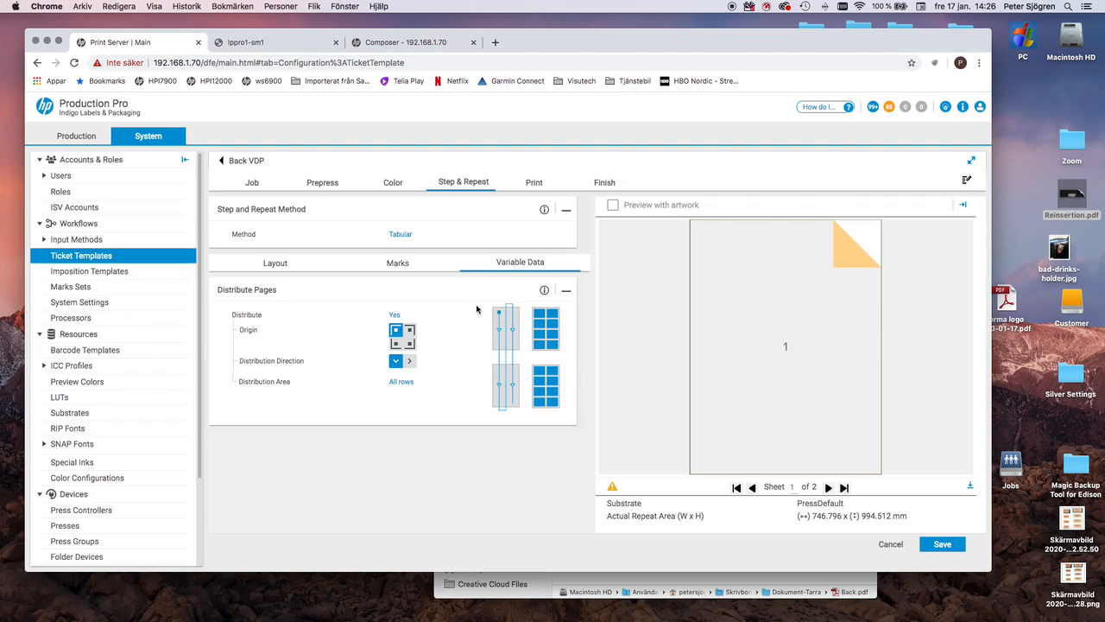
pyautogui.click(395, 344)
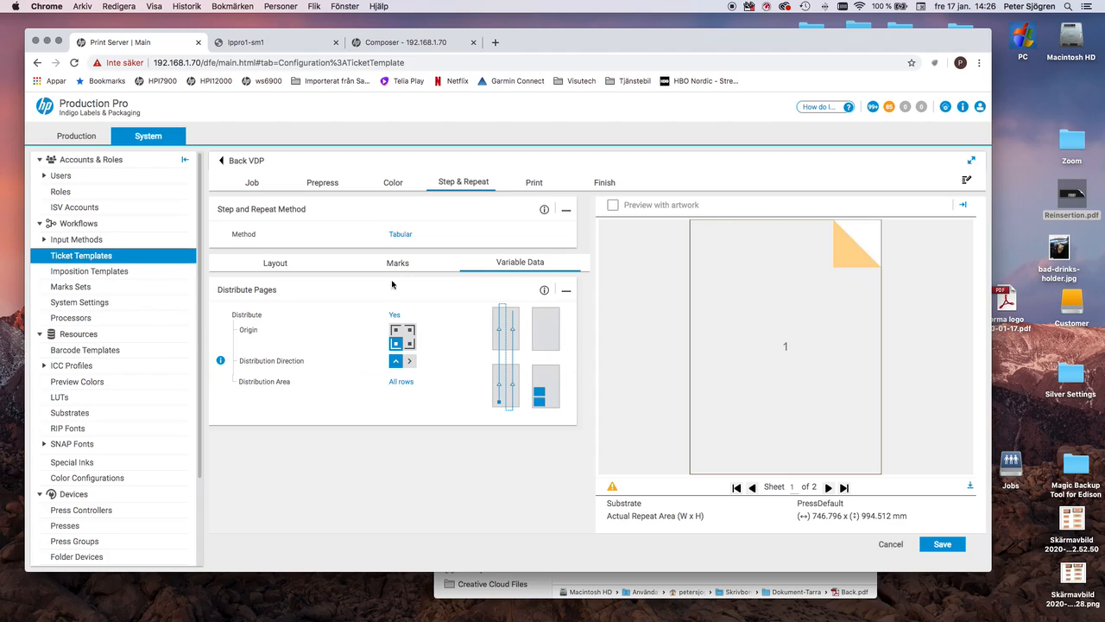
pyautogui.click(935, 543)
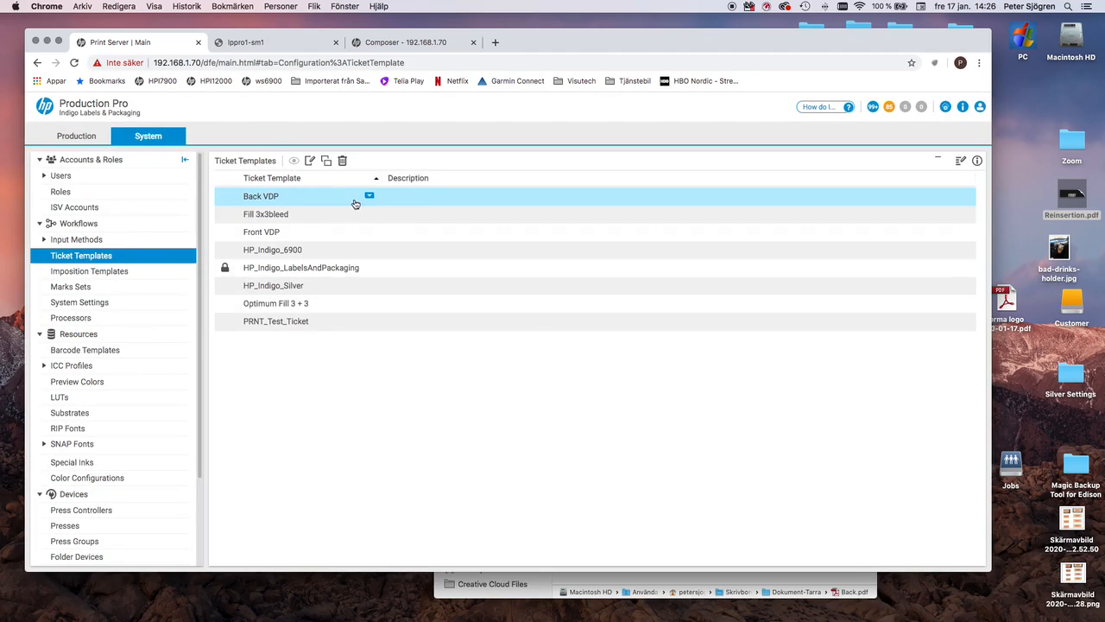
# Import Back.pdf from the Dokument-Tarra folder as a job with the Back VDP ticket template and submit it
pyautogui.click(69, 137)
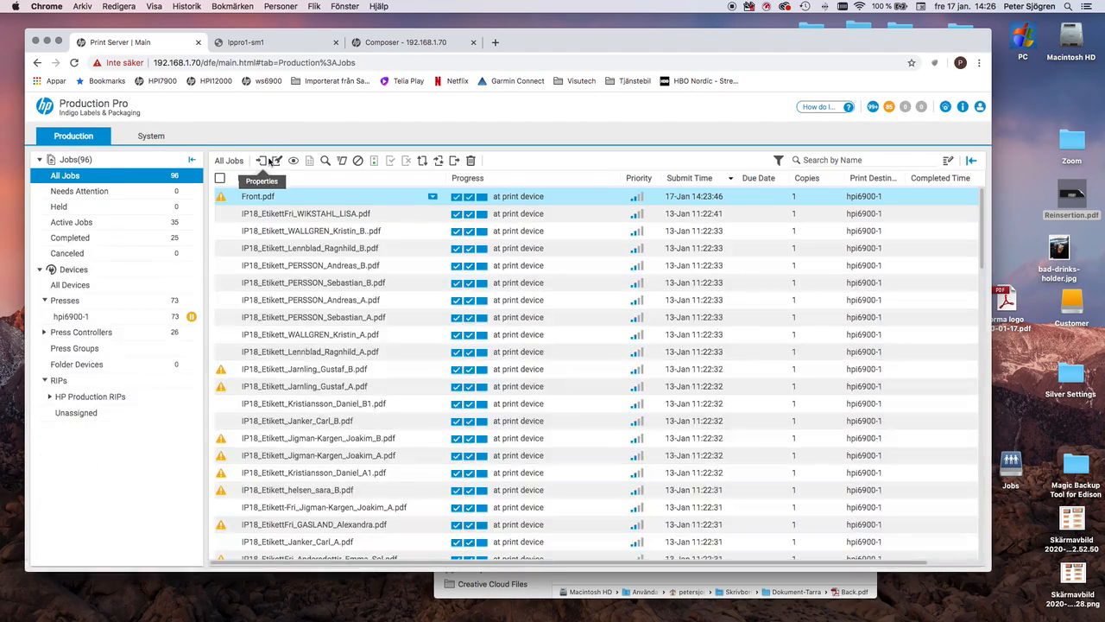
pyautogui.click(262, 160)
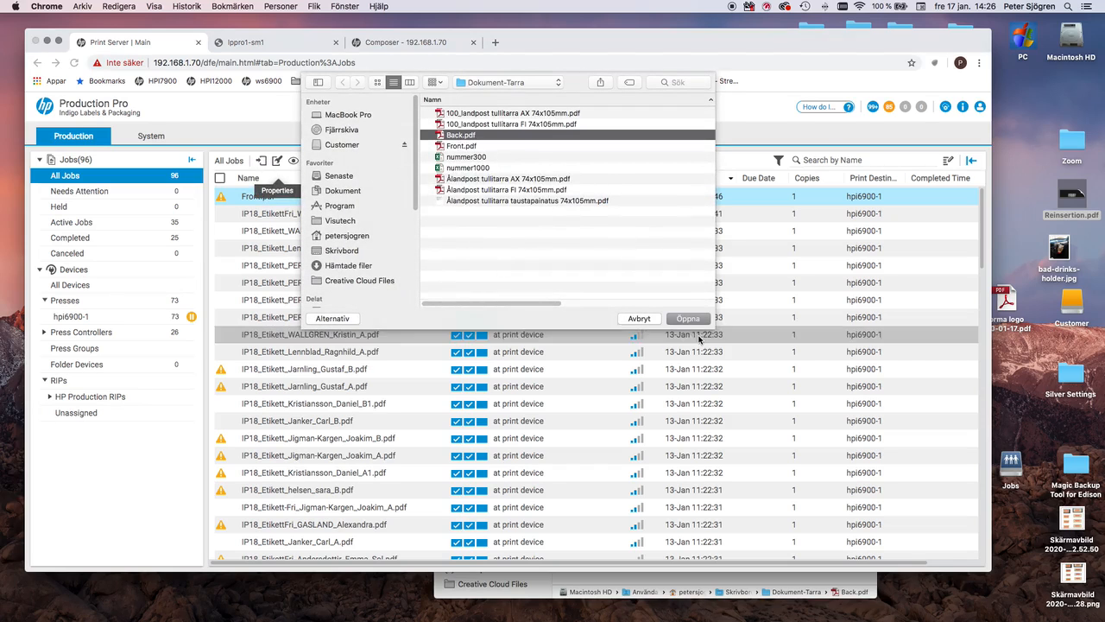
pyautogui.click(689, 318)
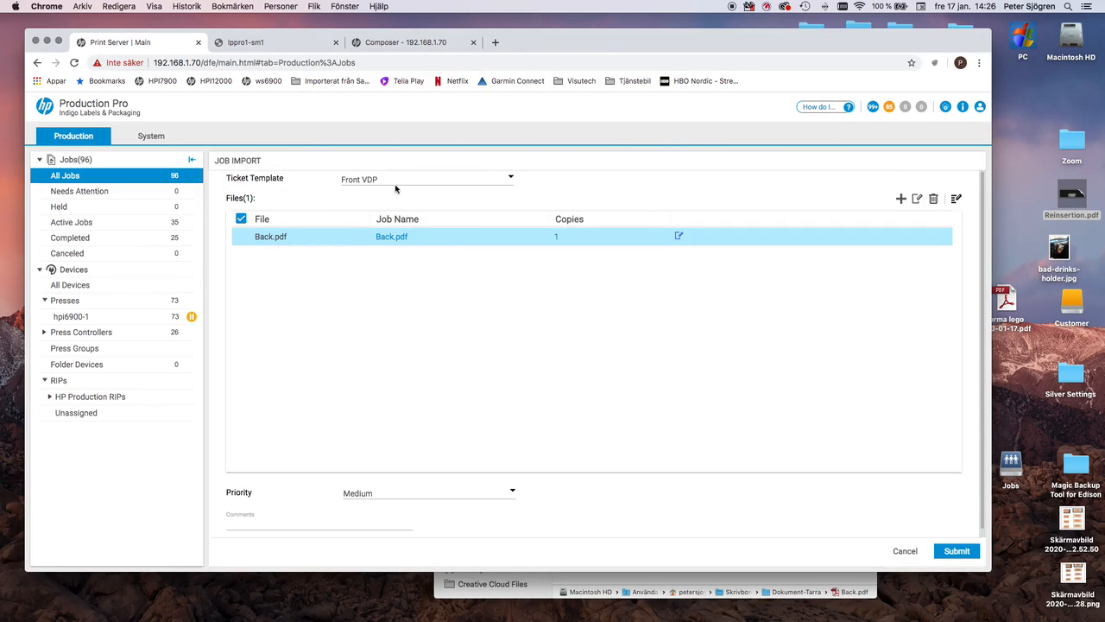
pyautogui.click(395, 186)
pyautogui.click(377, 191)
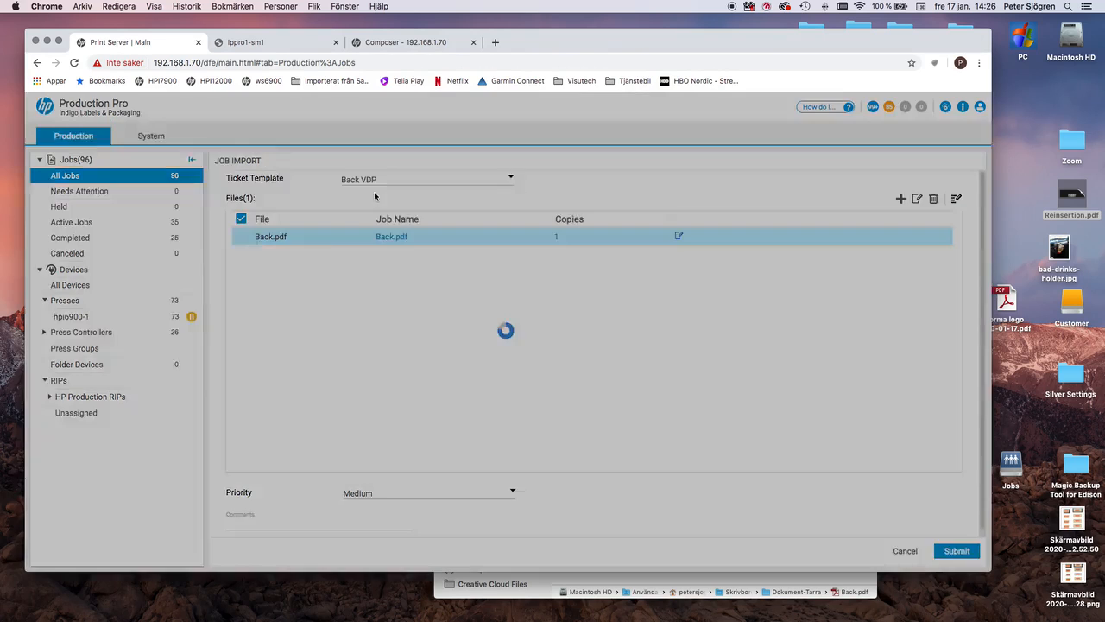
pyautogui.click(955, 552)
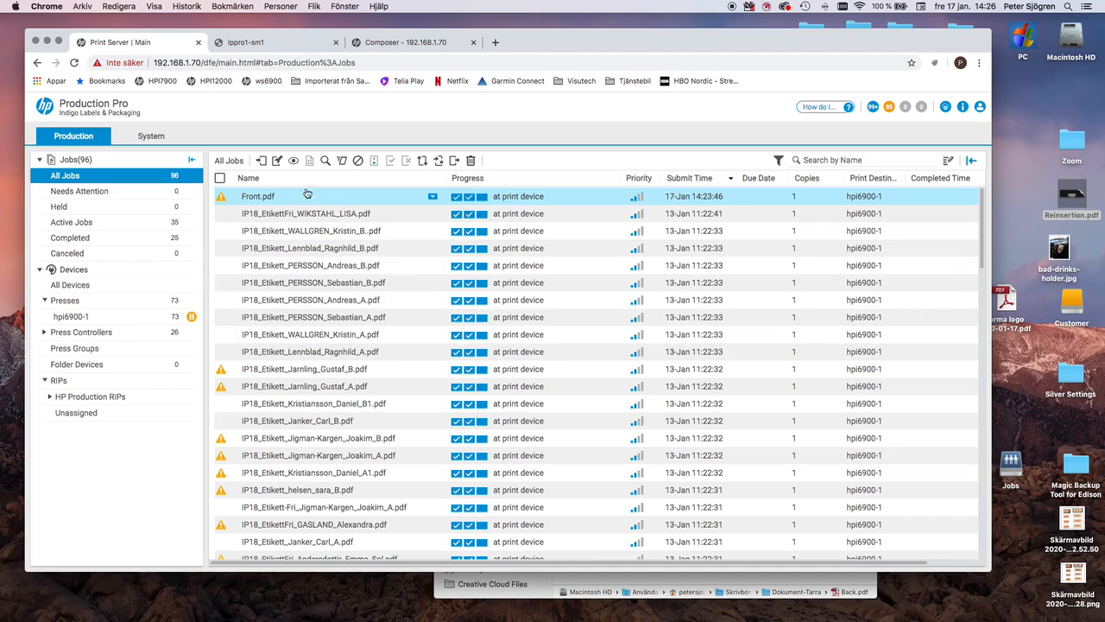